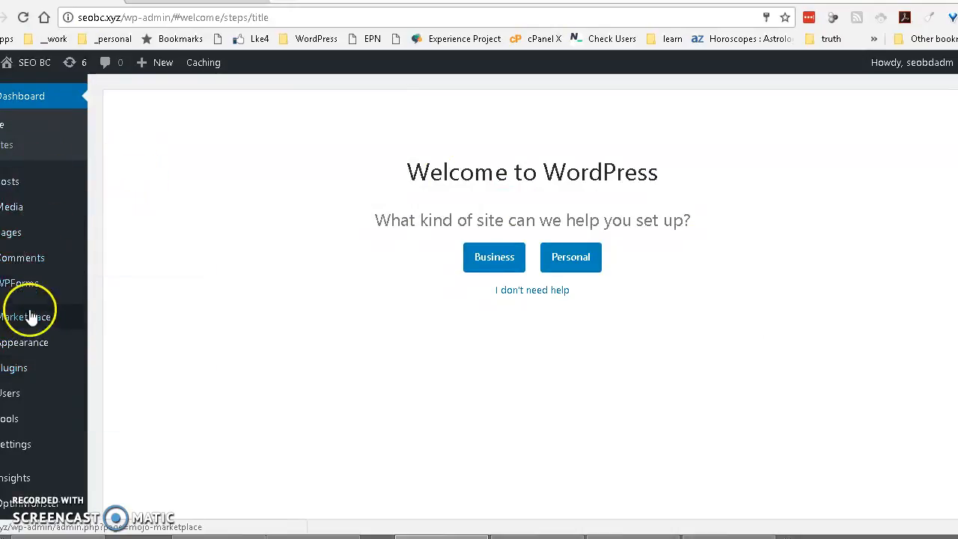
- Open the list of installed plugins and dismiss the WPForms, Constant Contact and OptinMonster notices
mouse_move(26, 340)
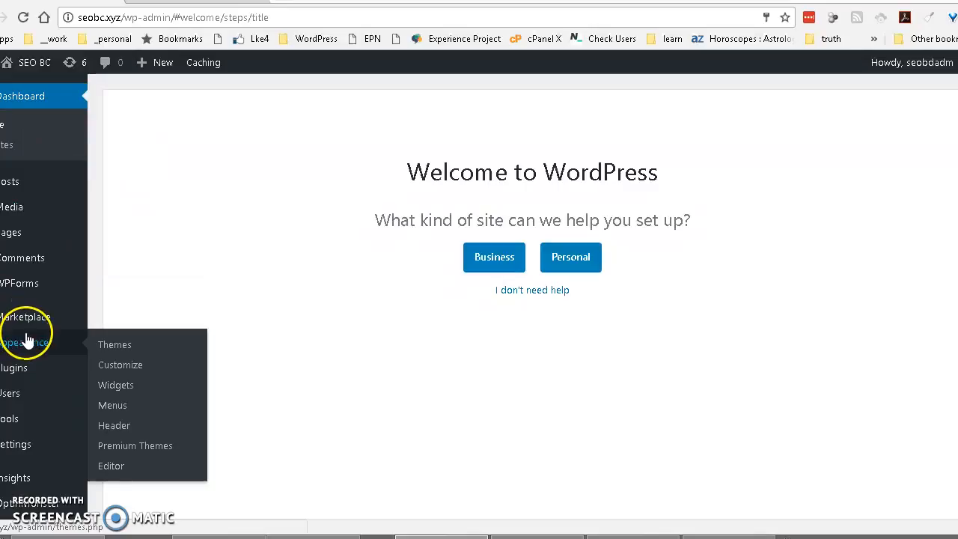
click(25, 368)
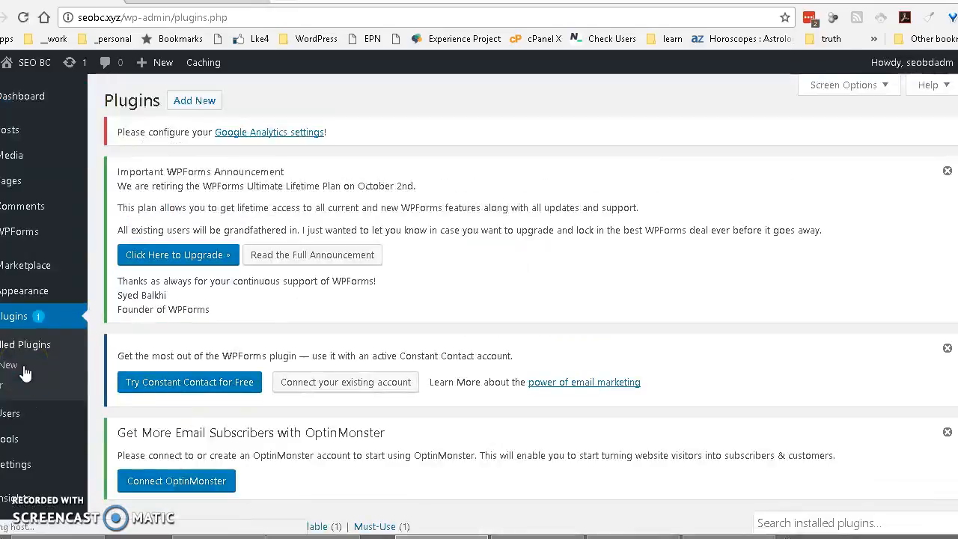
click(948, 174)
click(946, 171)
click(946, 172)
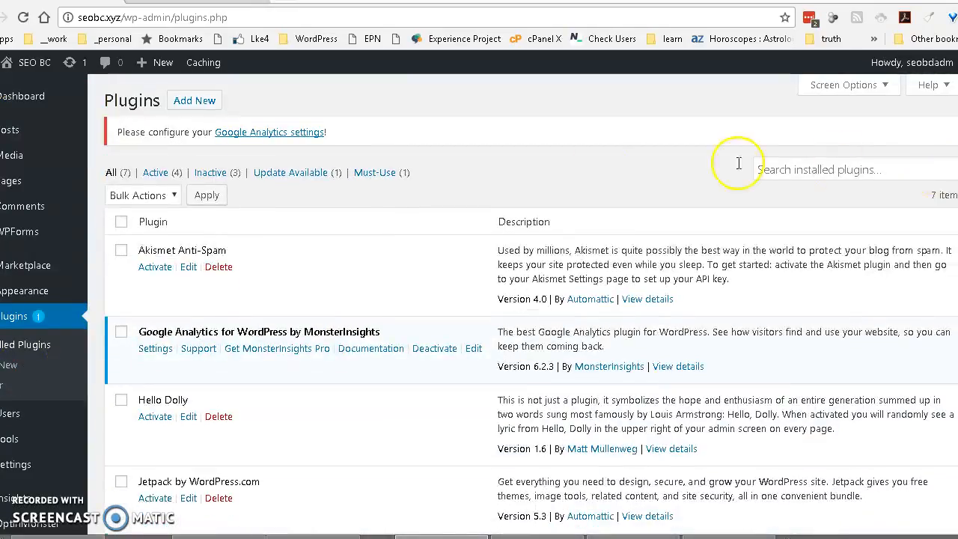
- Deactivate the MOJO Marketplace and OptinMonster API plugins together with a bulk action
scroll(258, 260, down, 2)
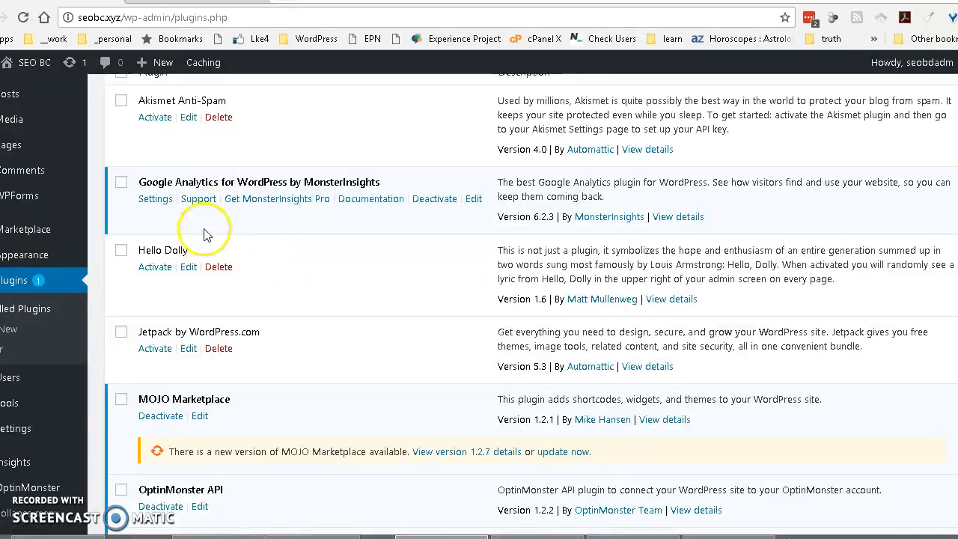
scroll(120, 228, down, 3)
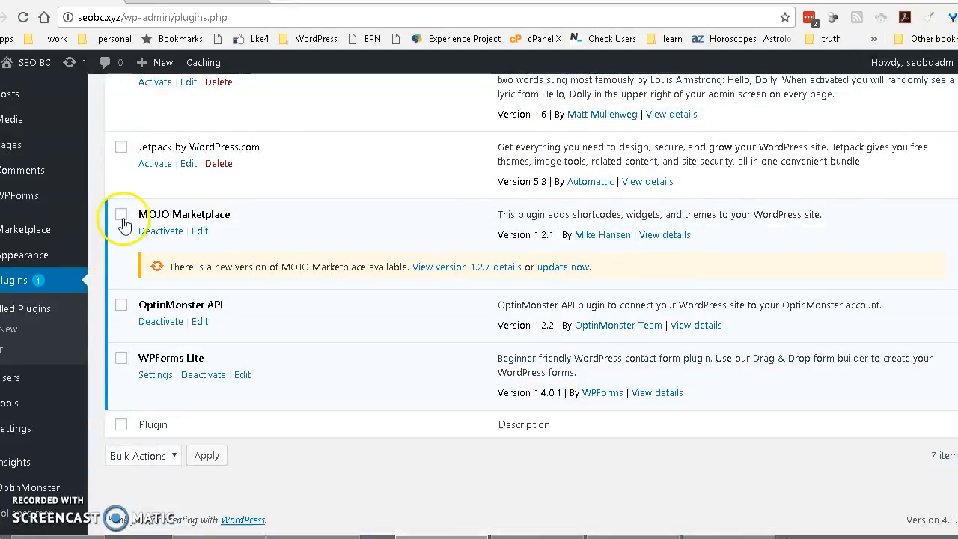
click(121, 307)
click(157, 456)
click(149, 405)
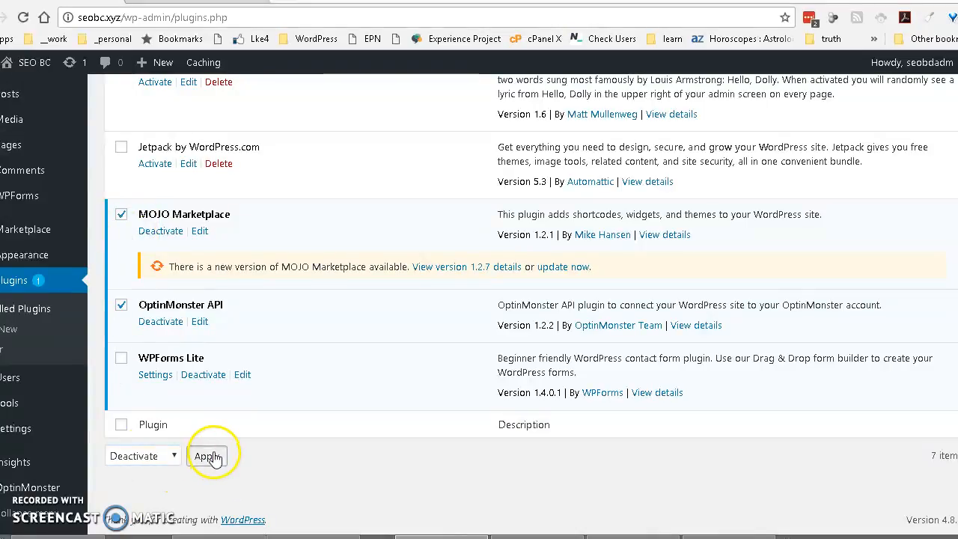
click(206, 455)
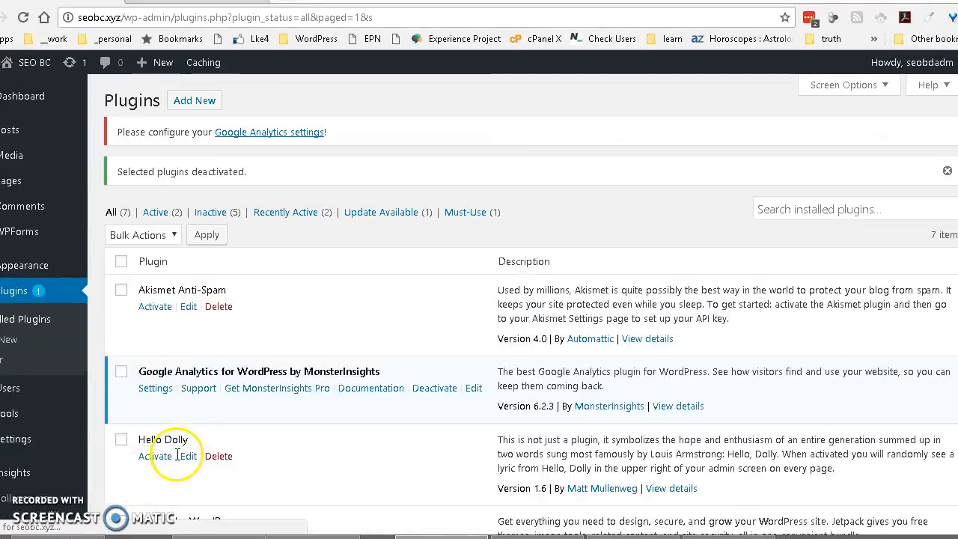
- Delete the Hello Dolly, MOJO Marketplace and OptinMonster API plugins in bulk, including their data
scroll(235, 295, down, 2)
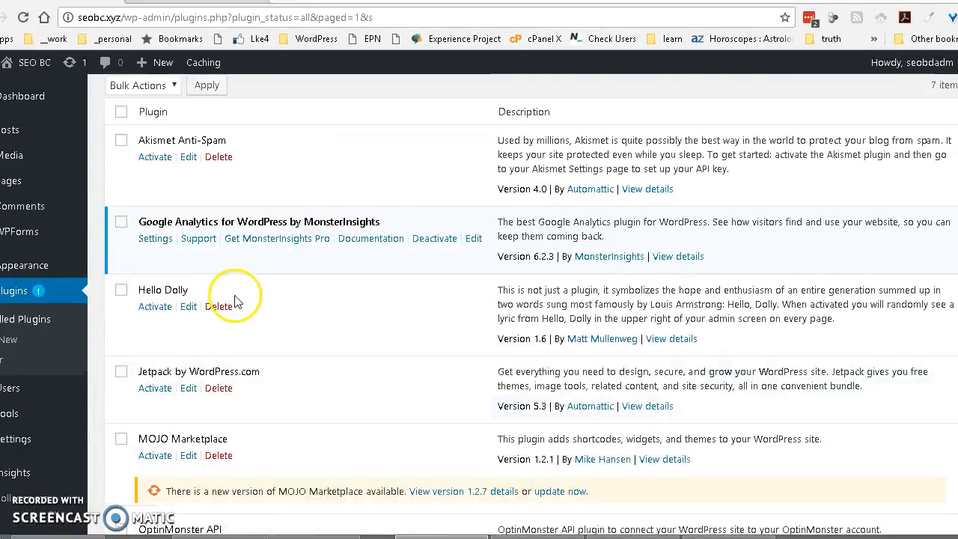
scroll(234, 295, down, 1)
scroll(153, 314, down, 1)
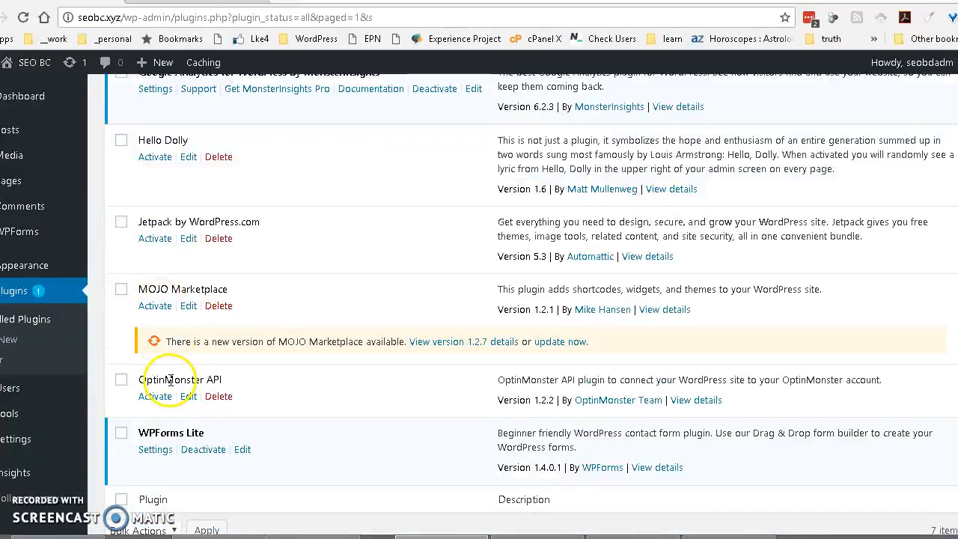
click(121, 380)
click(122, 288)
click(122, 142)
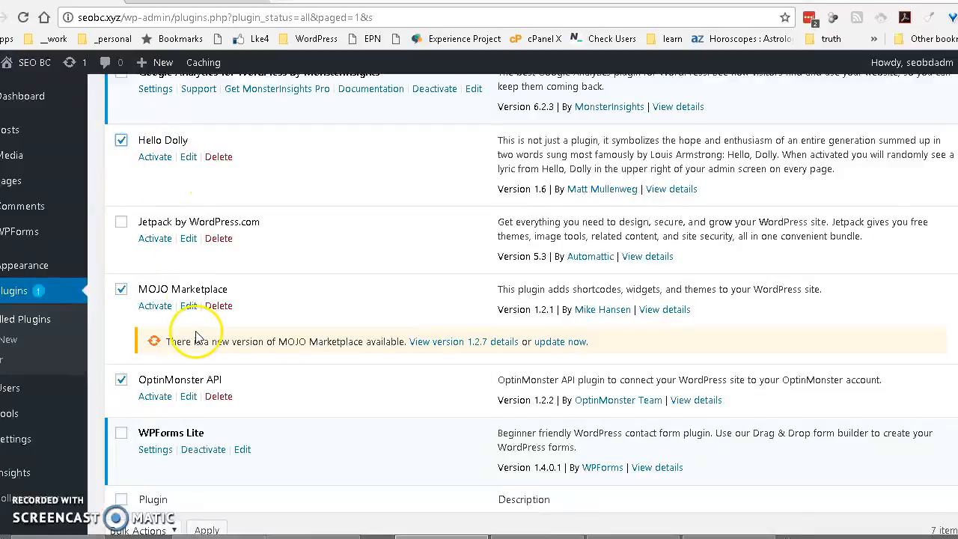
scroll(192, 306, up, 2)
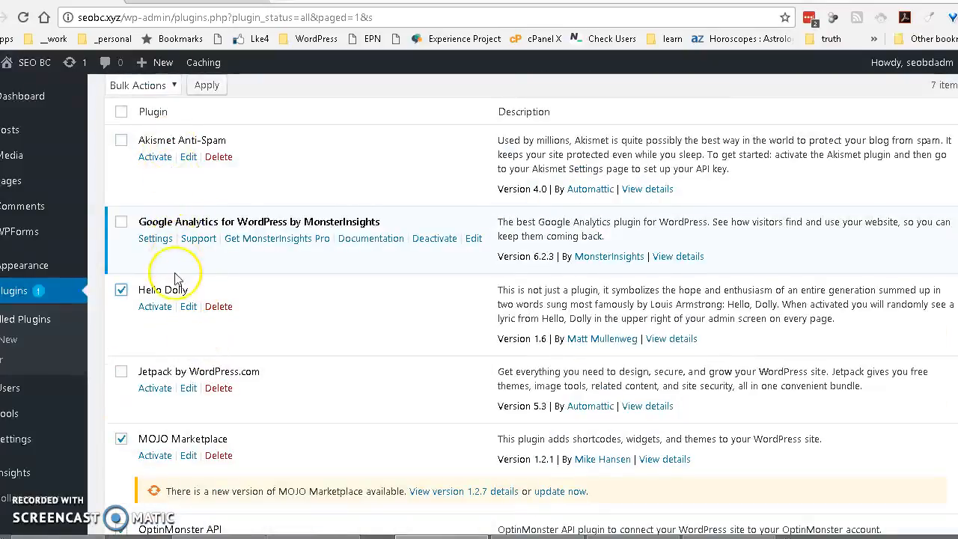
scroll(187, 299, down, 3)
click(142, 455)
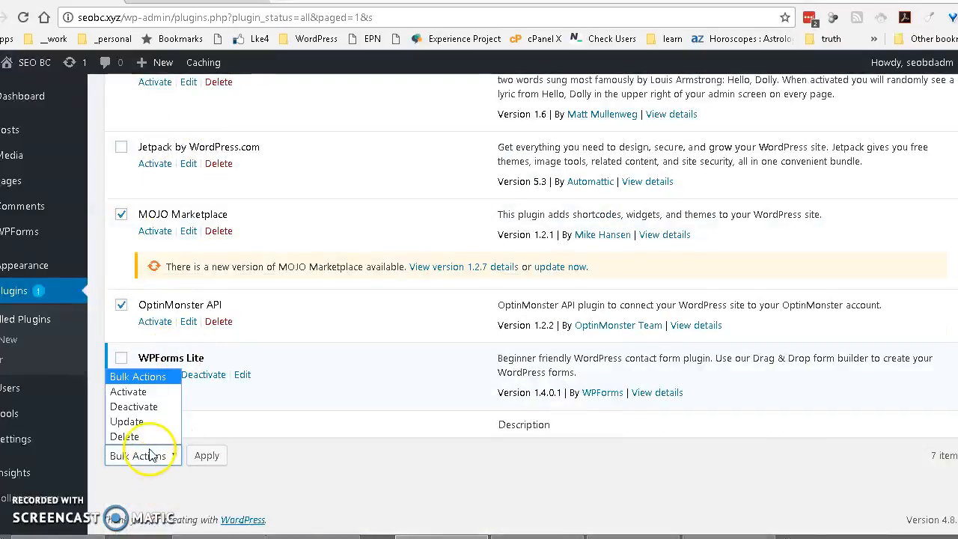
click(134, 436)
click(207, 456)
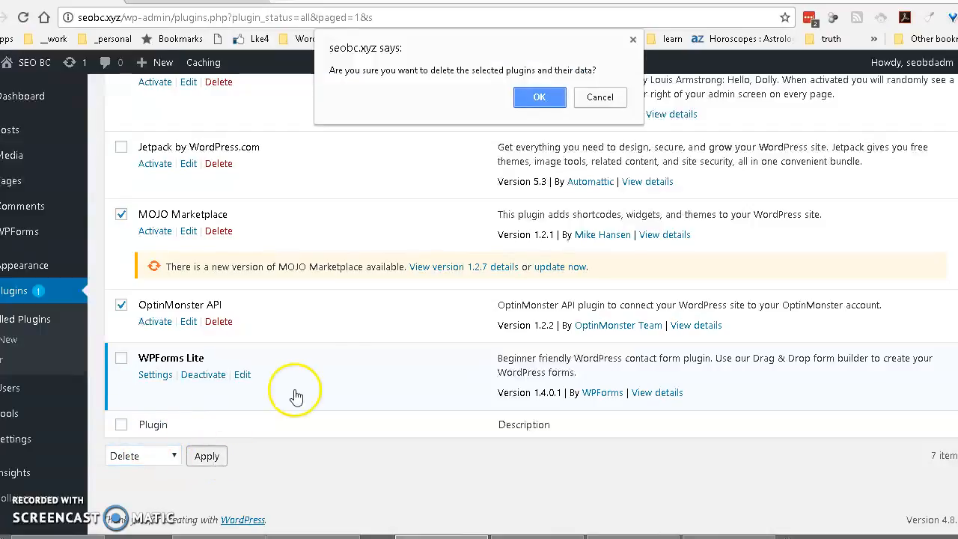
click(538, 99)
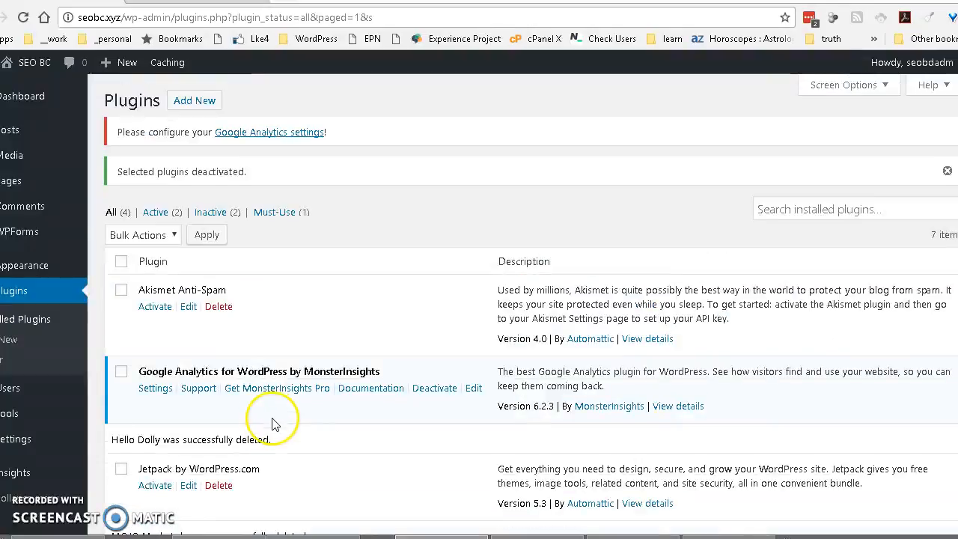
- Activate the Akismet Anti-Spam and Jetpack plugins together with a bulk action
click(121, 215)
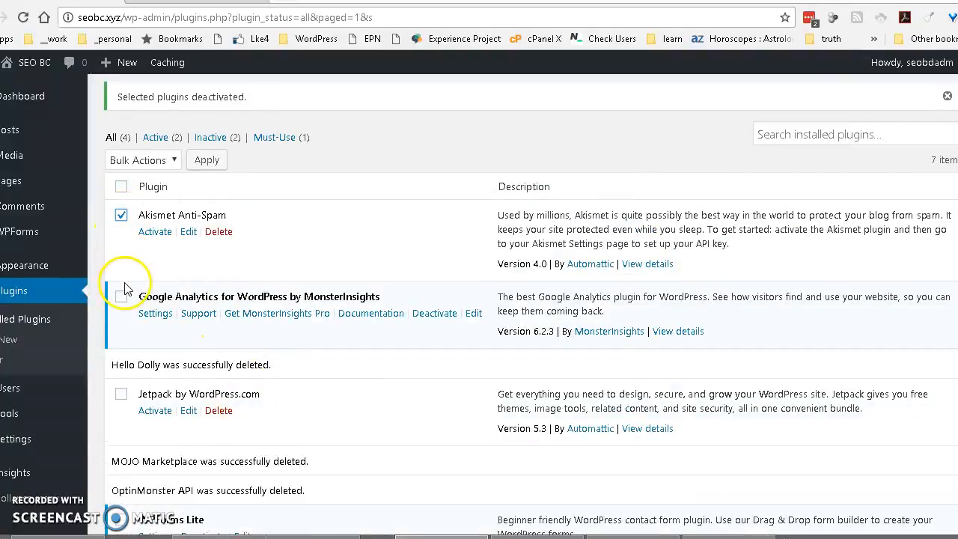
click(121, 395)
scroll(131, 352, down, 2)
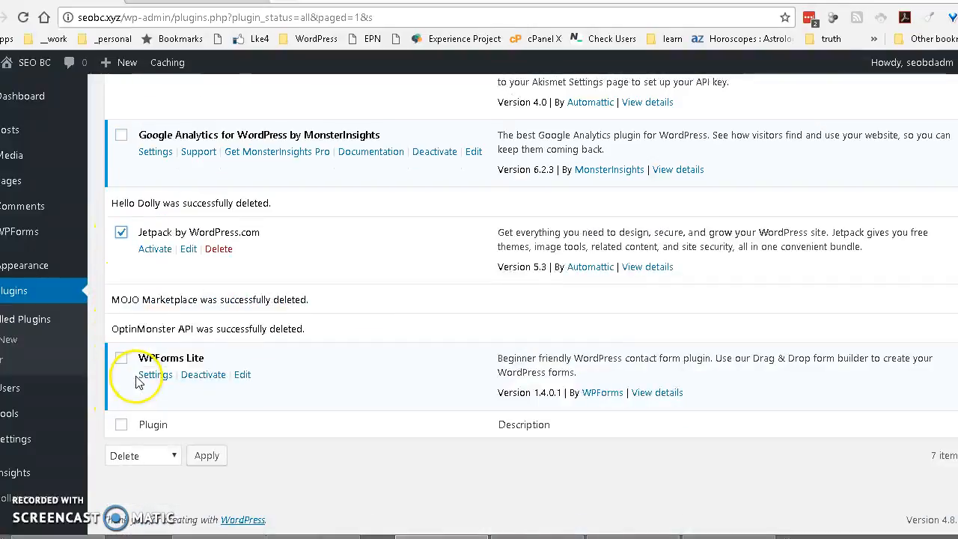
click(170, 457)
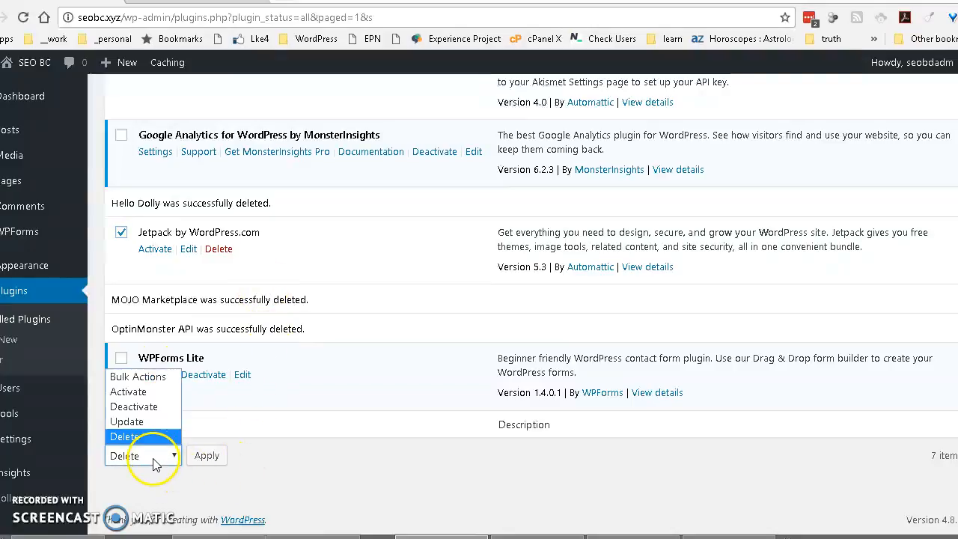
click(131, 391)
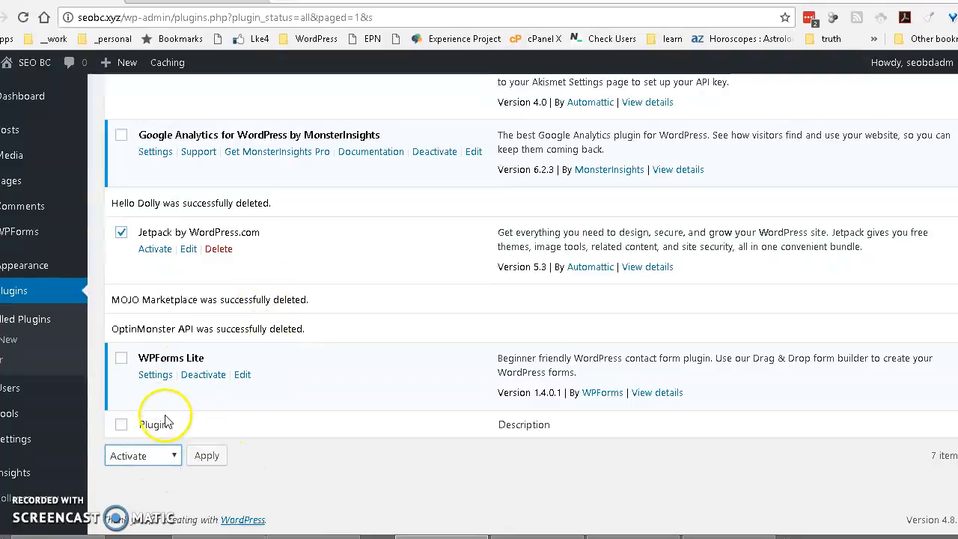
click(206, 457)
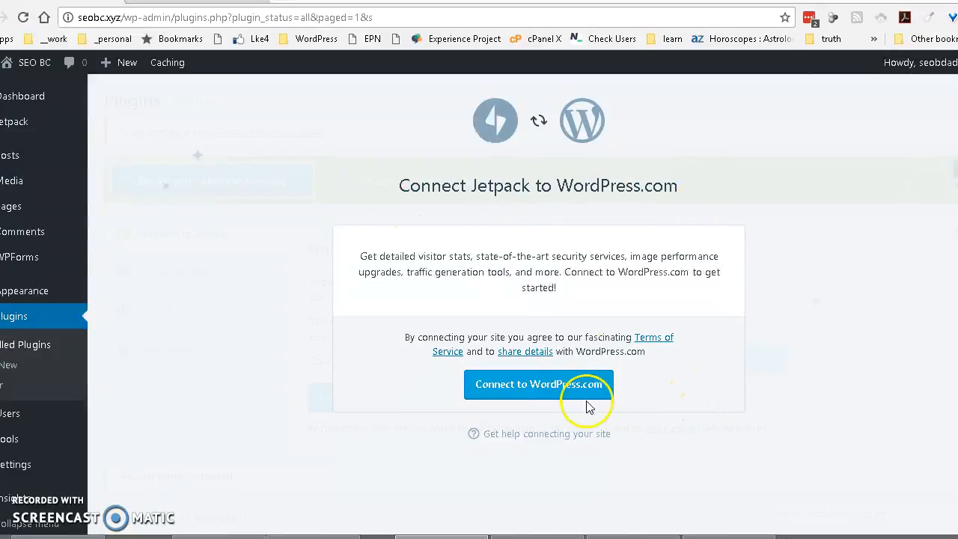
- Connect Jetpack to WordPress.com, approve the connection for the SEO BC site and view the available plans
click(536, 388)
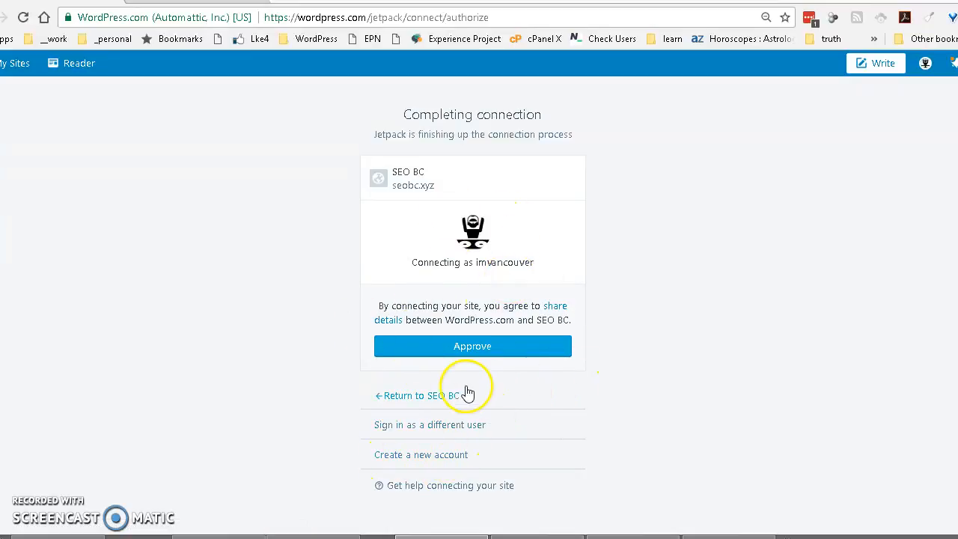
click(479, 352)
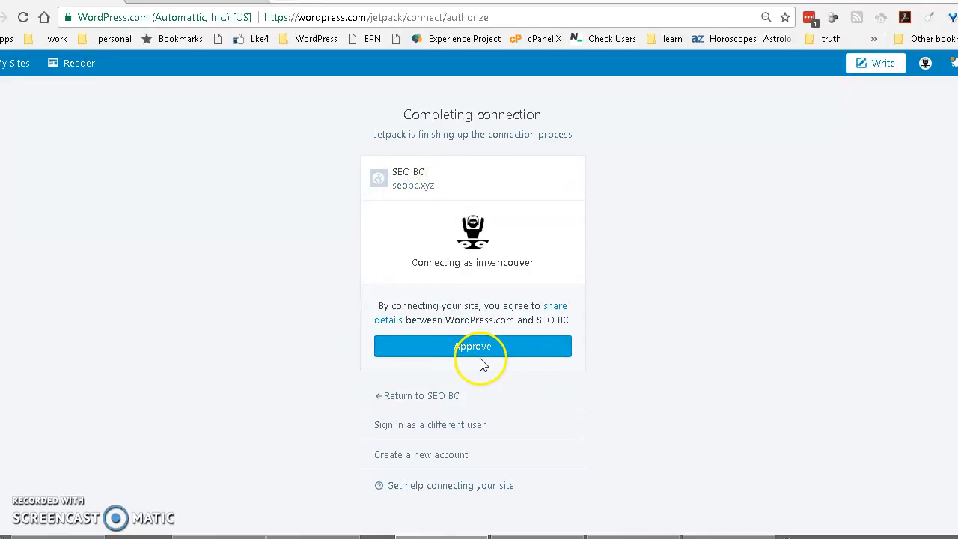
click(481, 363)
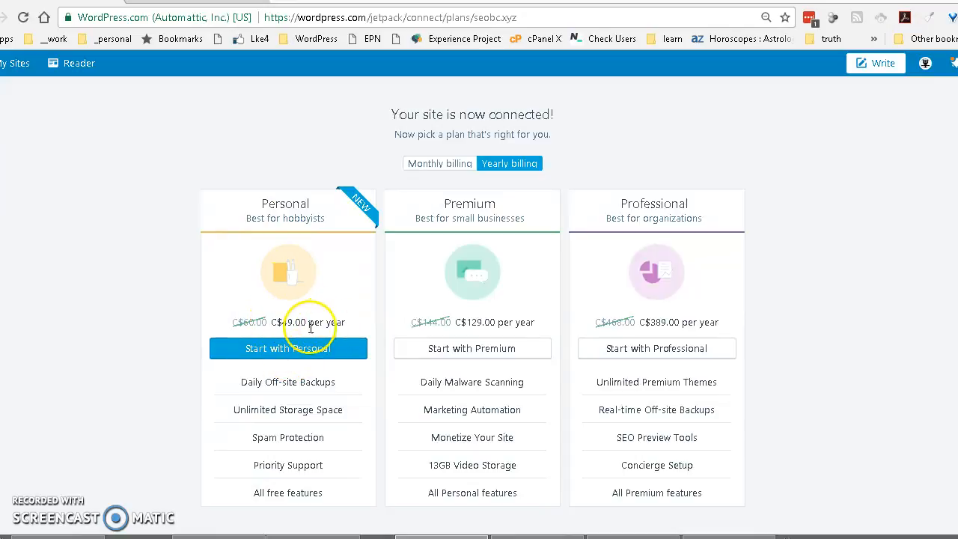
scroll(382, 280, down, 1)
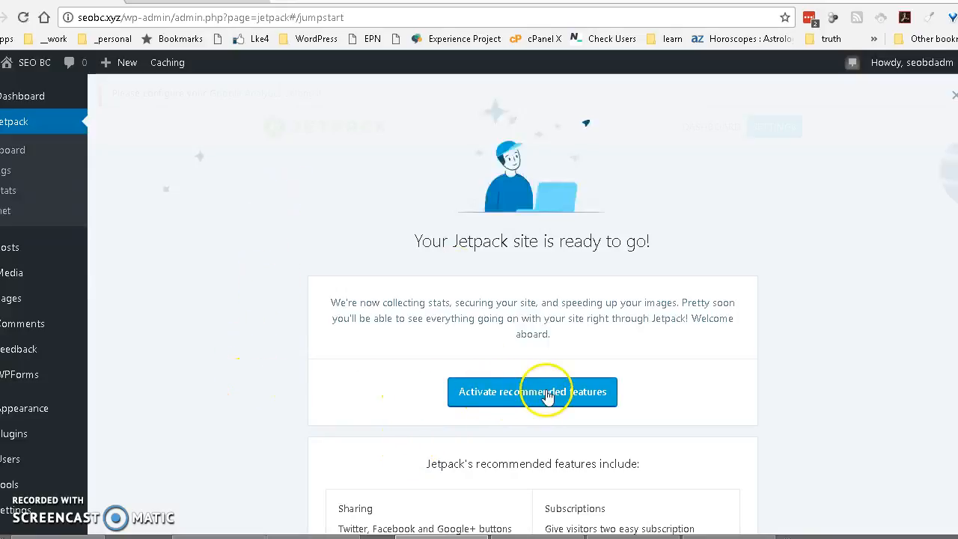
- Activate Jetpack's recommended features and look over the stats and security sections of its dashboard
click(528, 414)
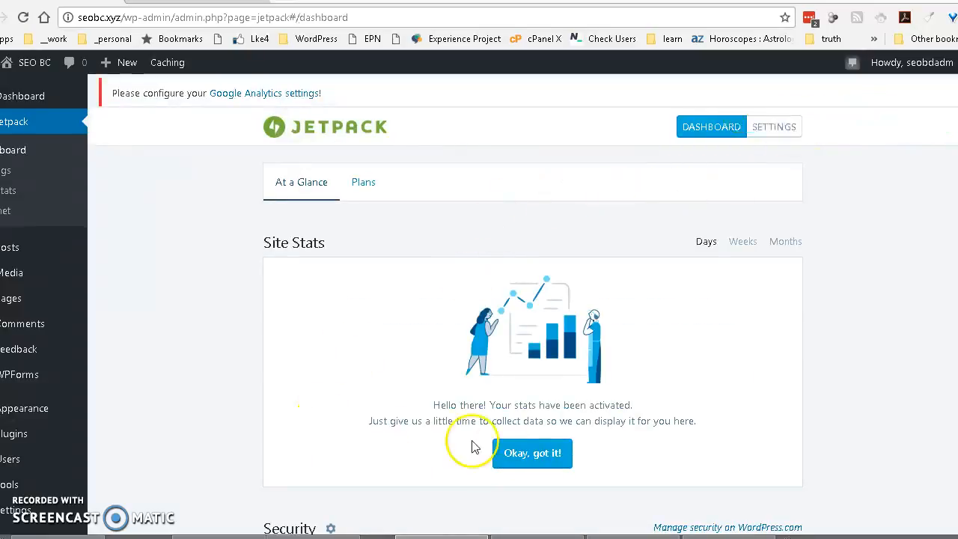
scroll(277, 295, down, 7)
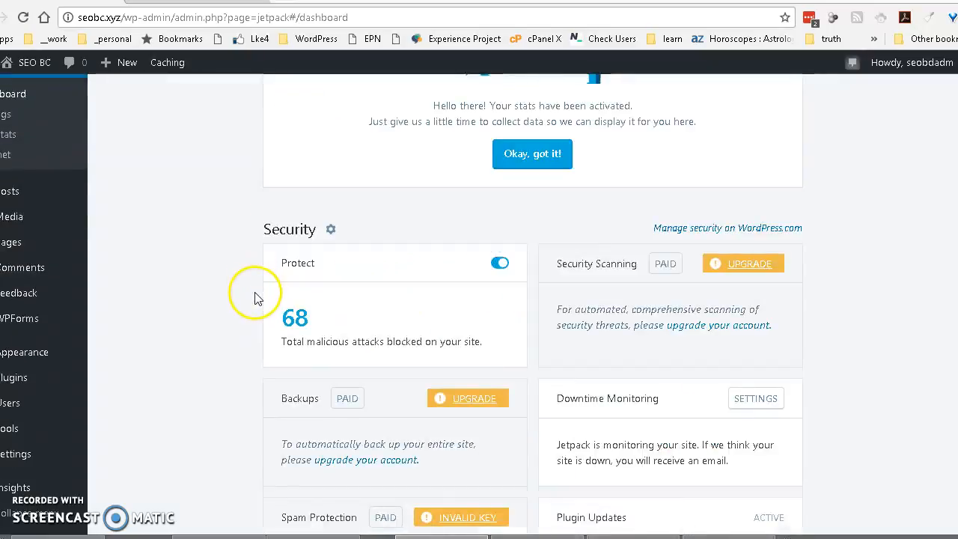
scroll(221, 346, up, 5)
scroll(219, 346, up, 2)
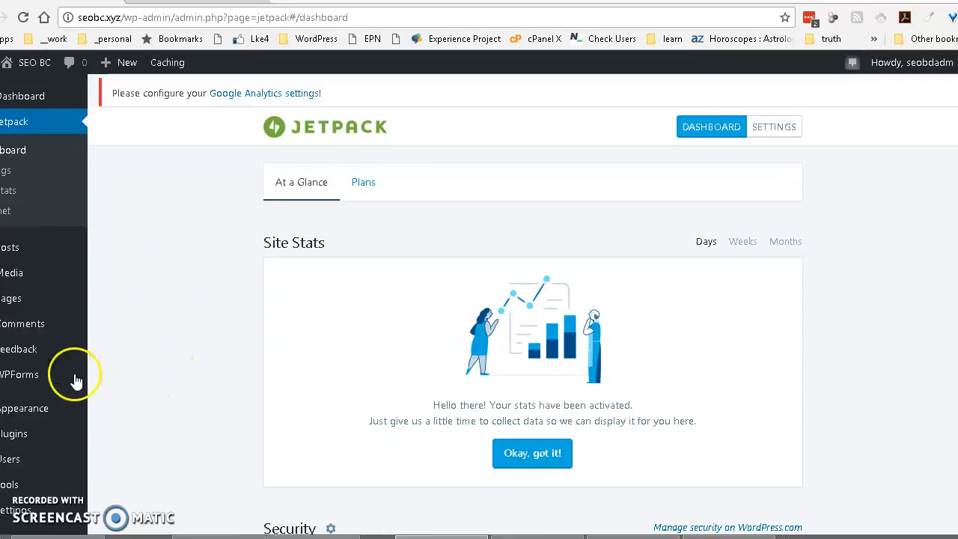
- Set the site's tagline to "SEO Services in Vancouver" in the general settings
scroll(52, 363, down, 1)
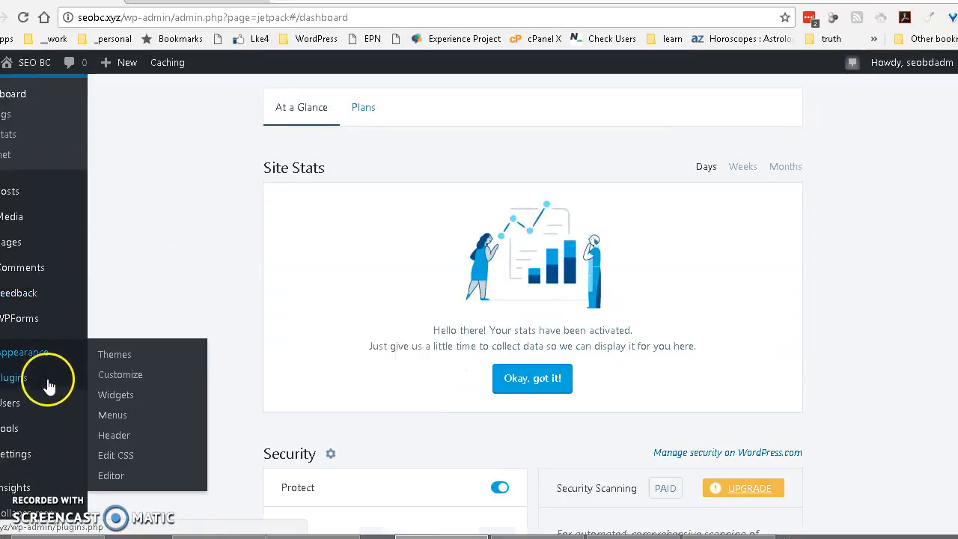
mouse_move(26, 461)
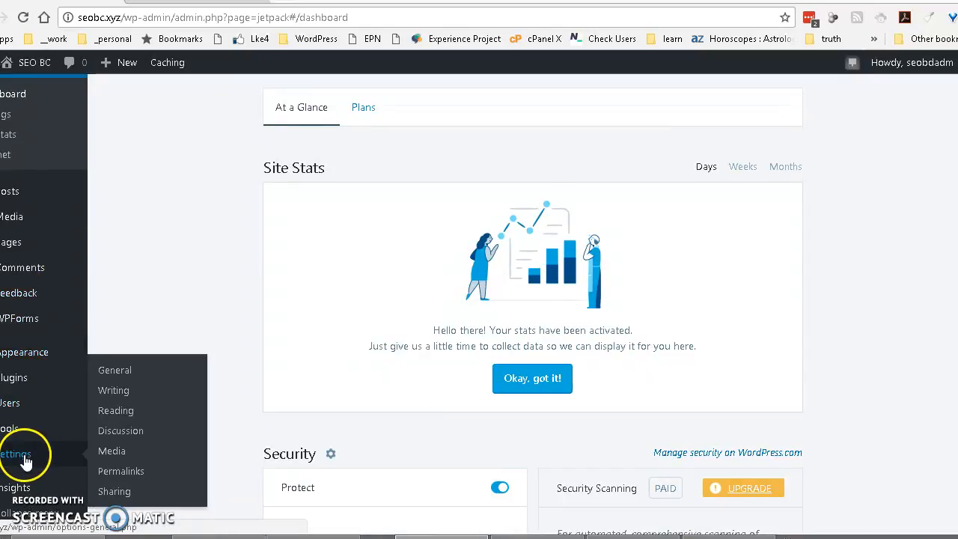
click(120, 371)
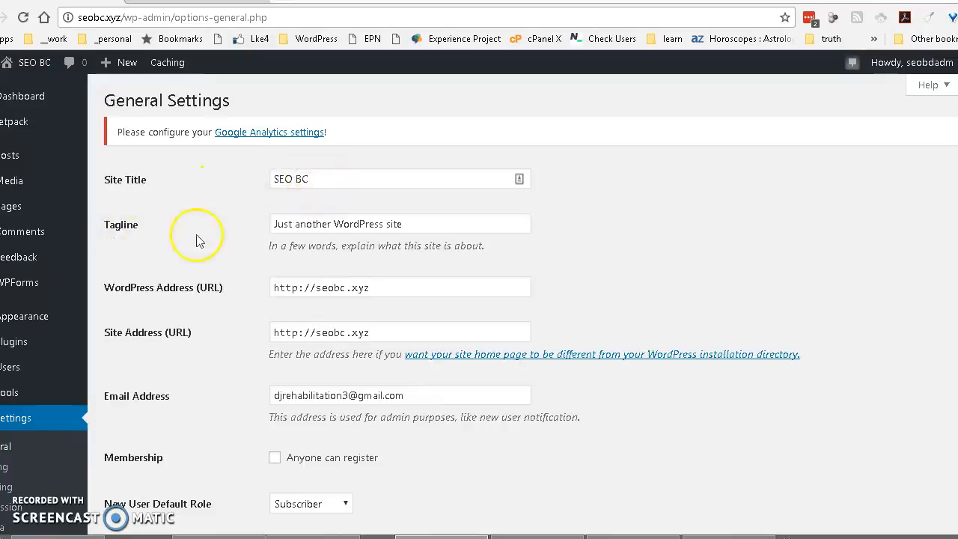
drag(424, 222, 224, 223)
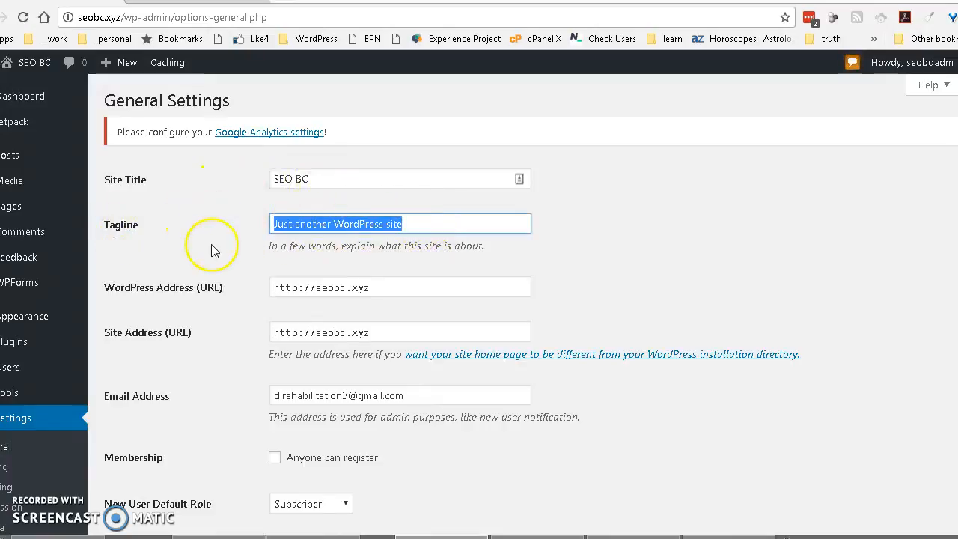
text(SEO)
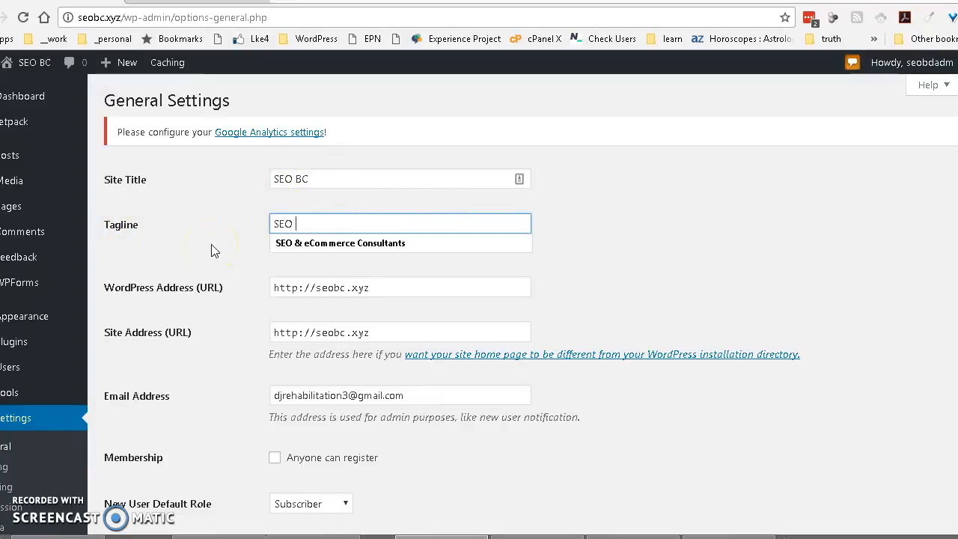
text( Services in Vancouver)
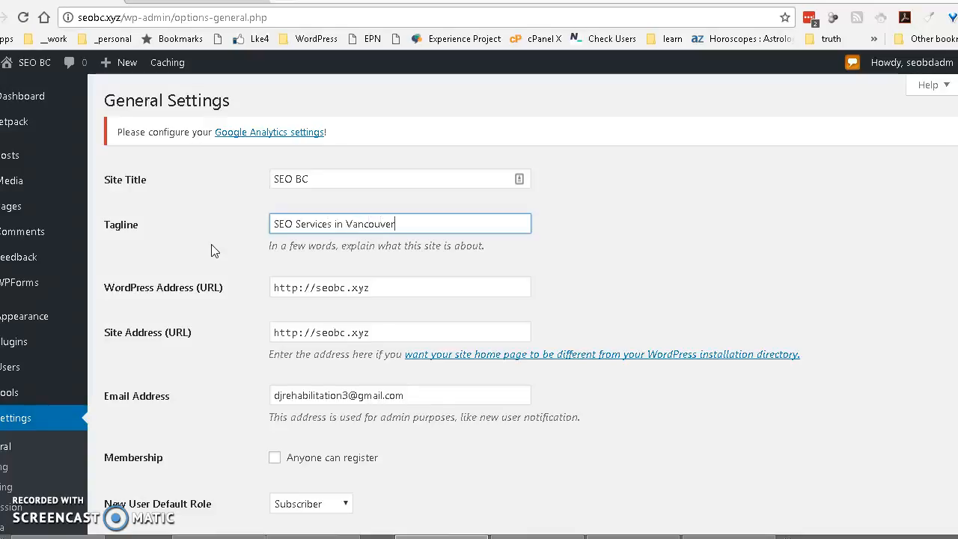
click(343, 259)
- Set the site's timezone to Vancouver and save the general settings
scroll(304, 372, down, 2)
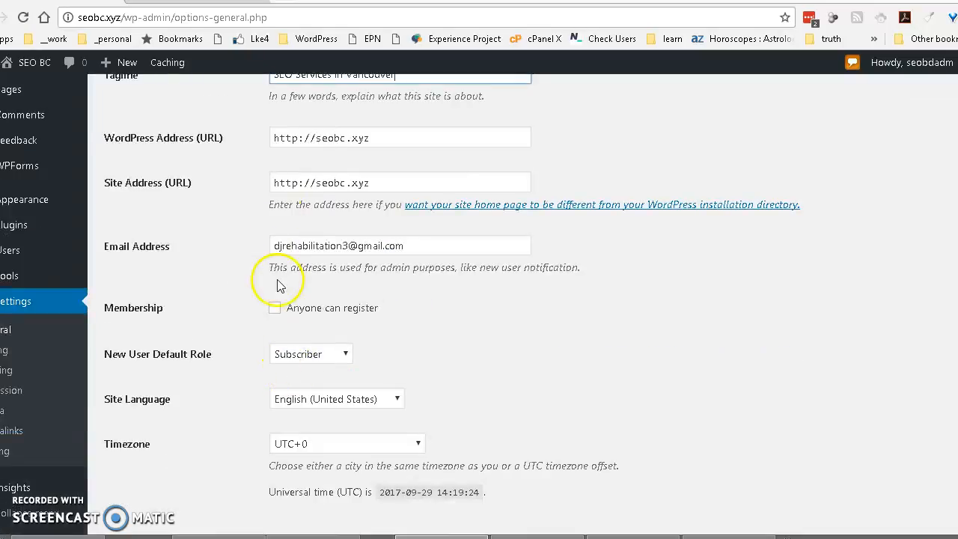
scroll(252, 301, down, 2)
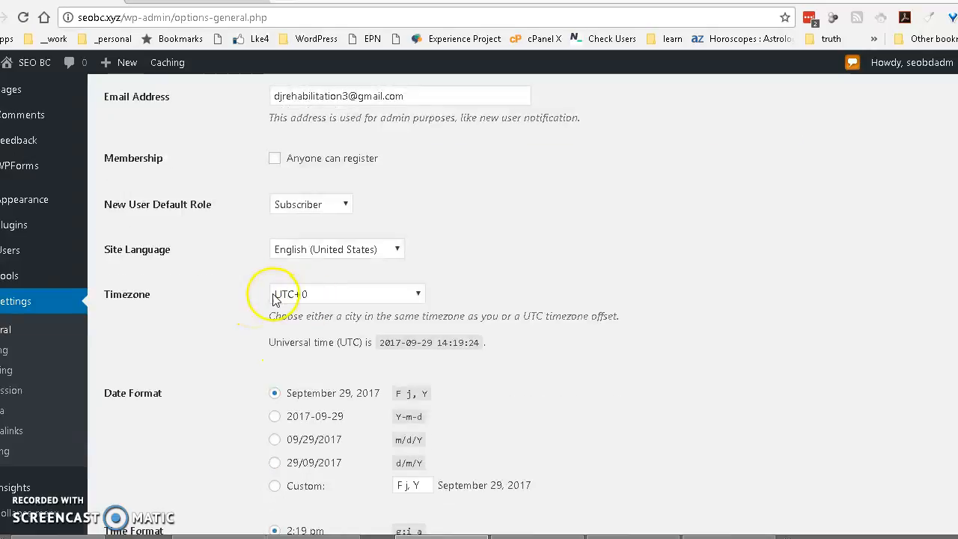
click(420, 297)
drag(419, 248, 433, 58)
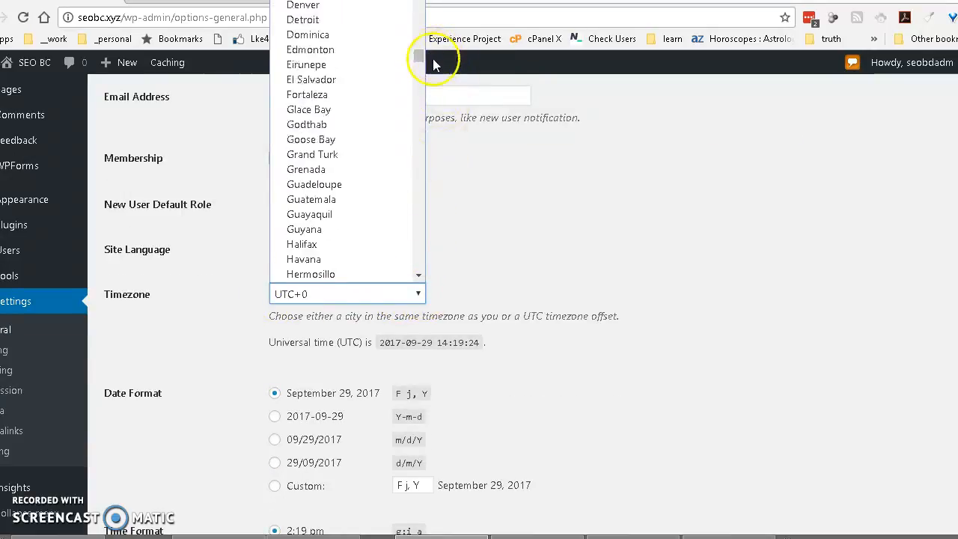
scroll(380, 146, down, 15)
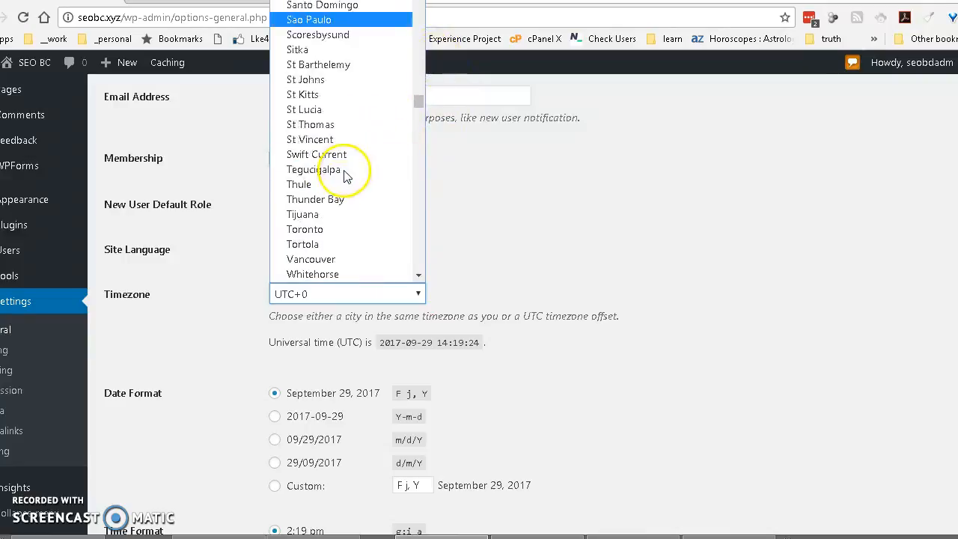
click(321, 261)
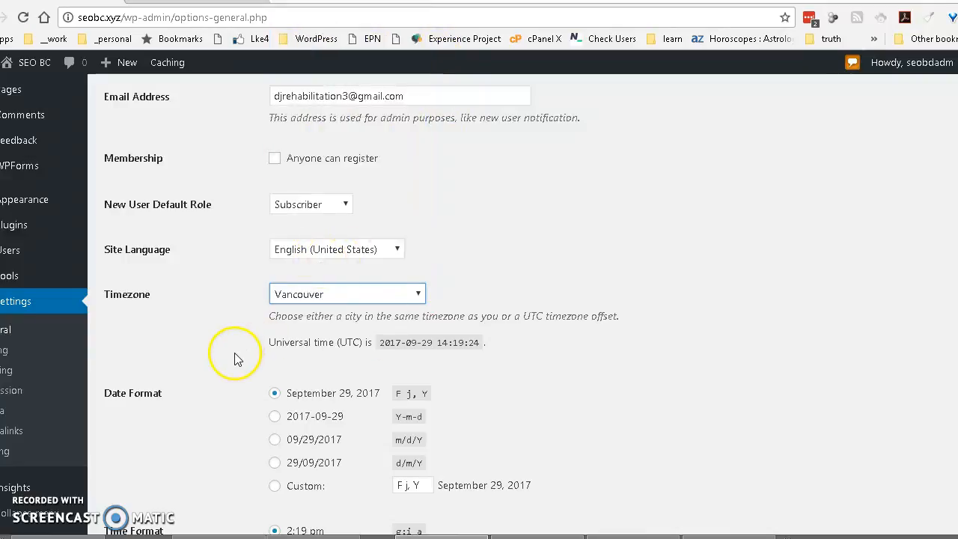
scroll(224, 329, down, 5)
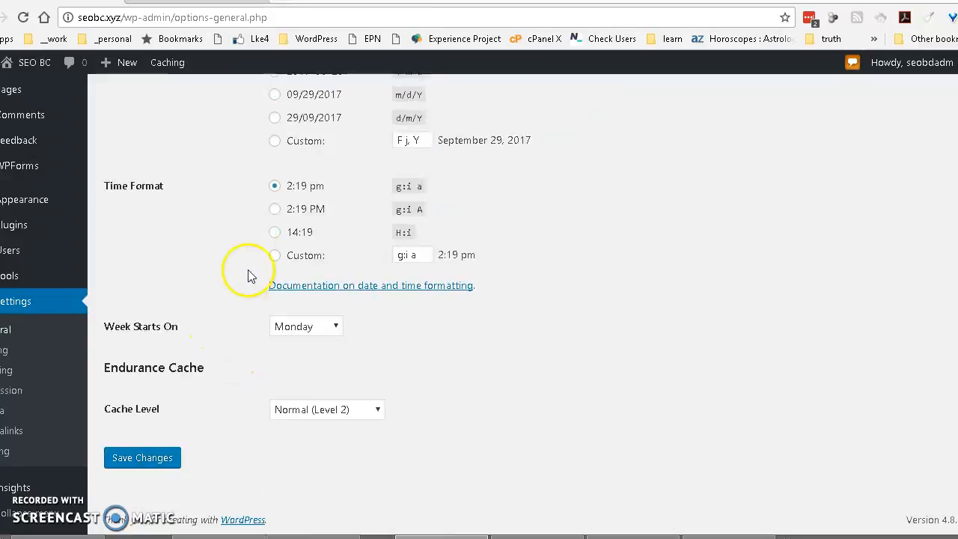
click(159, 462)
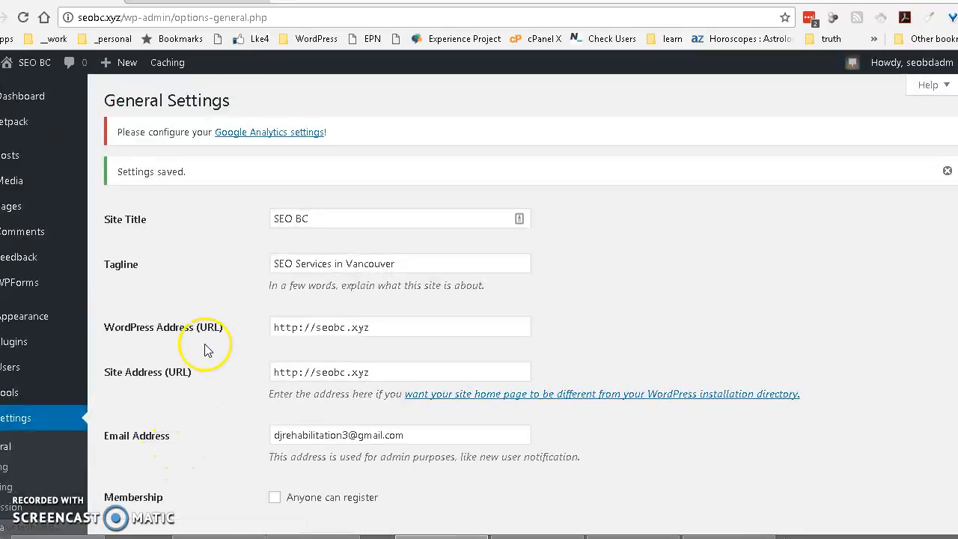
- Open the writing settings and go to the Update Services list
scroll(200, 350, down, 1)
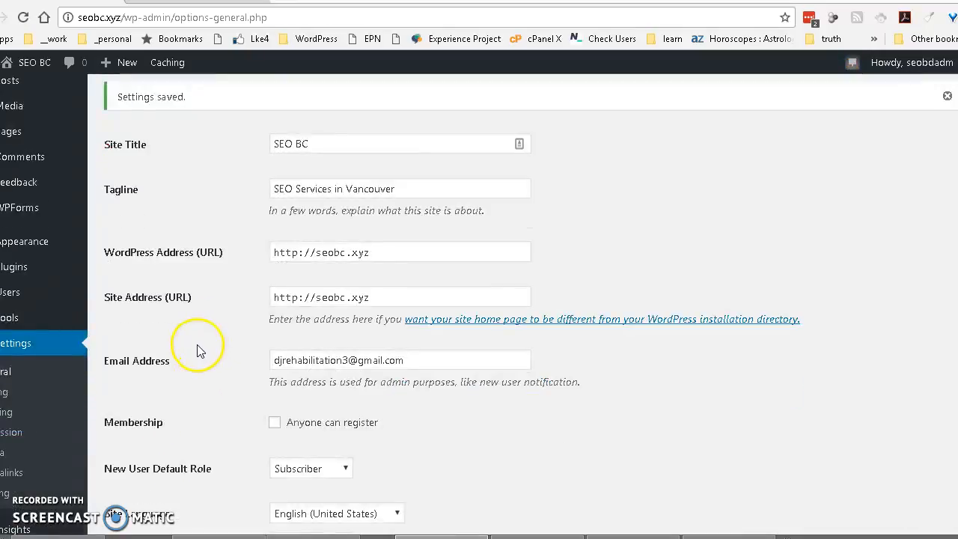
click(12, 396)
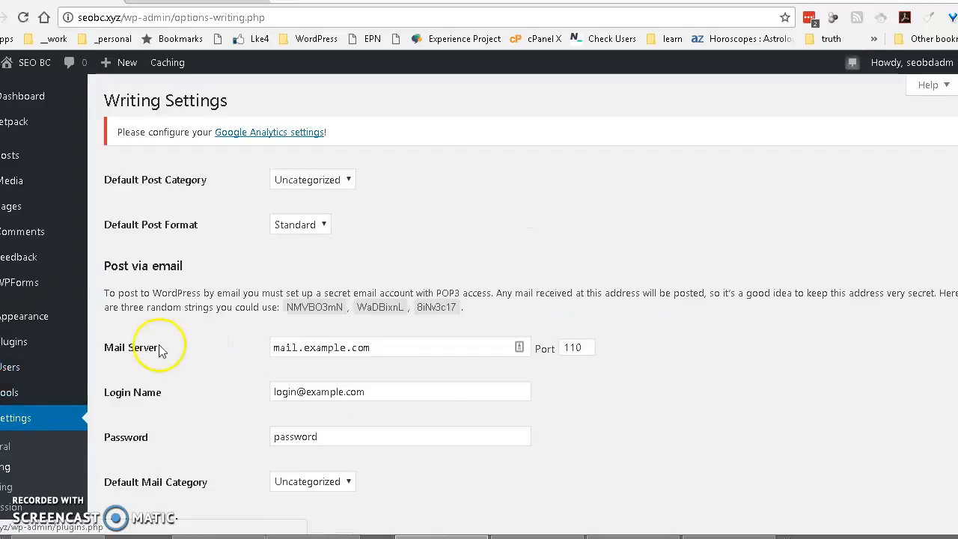
scroll(171, 226, down, 2)
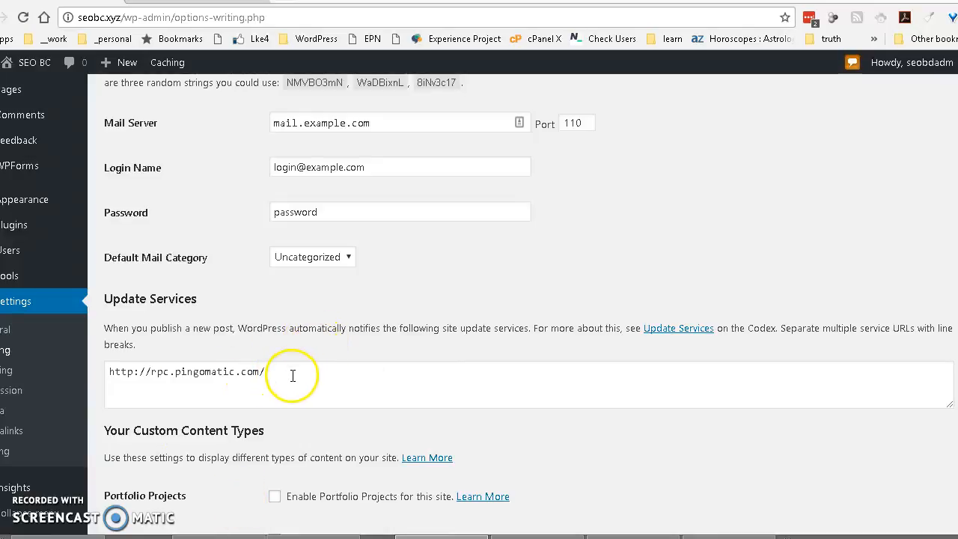
- Open the bookmarked "Updated WordPress Ping List 2017" article in a new browser tab and go to its list of ping sites
key(ctrl+t)
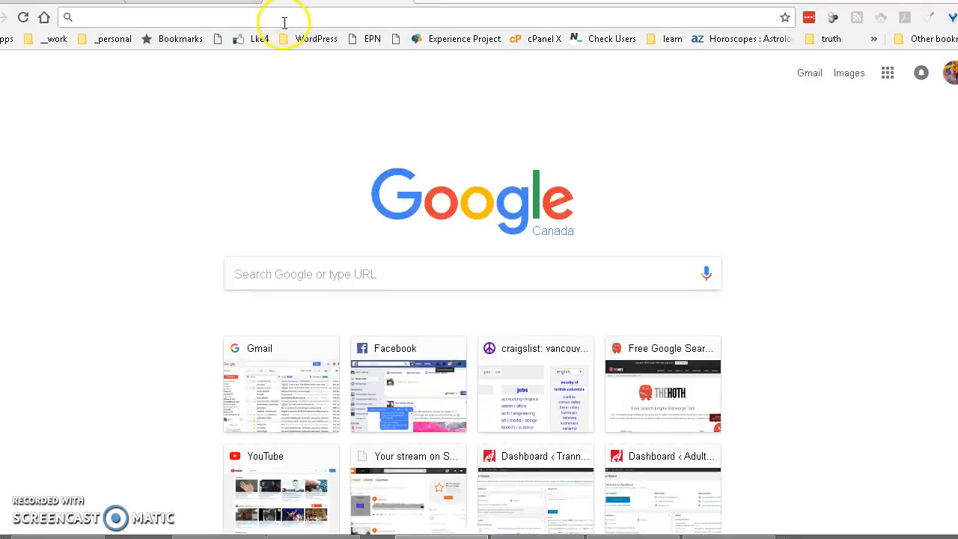
click(107, 43)
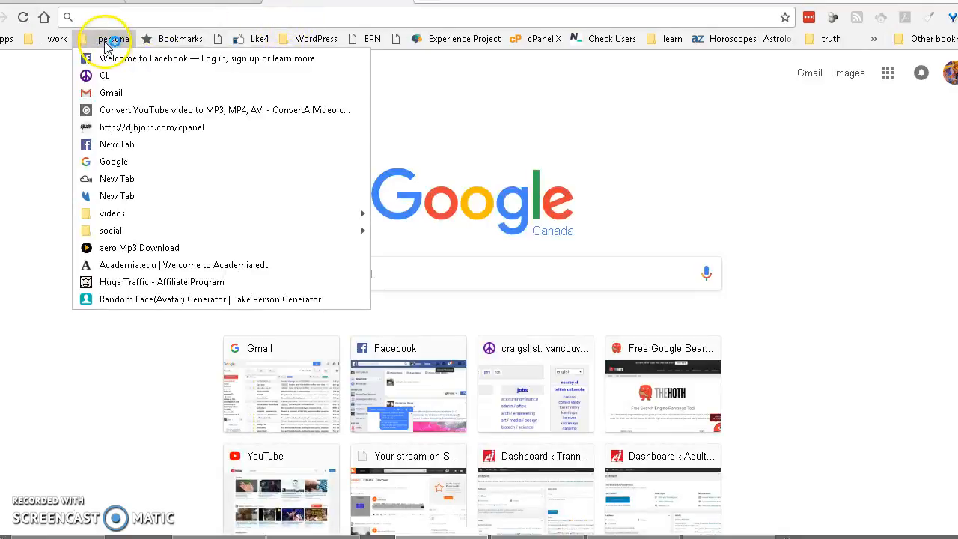
mouse_move(312, 43)
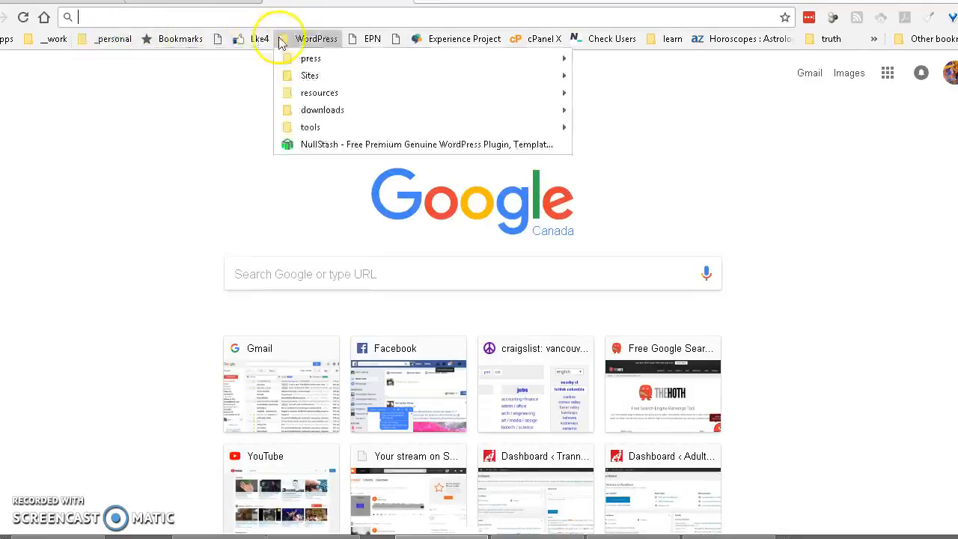
mouse_move(46, 44)
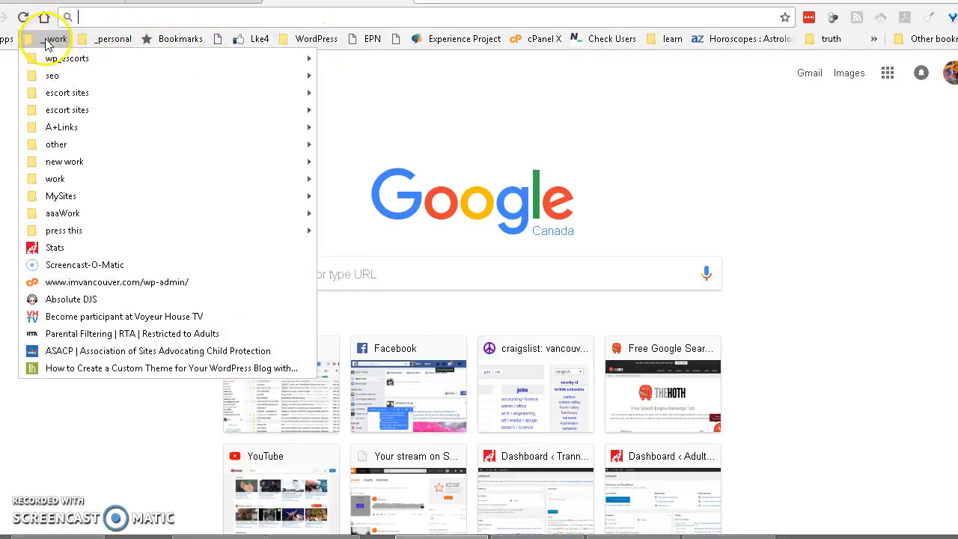
mouse_move(79, 127)
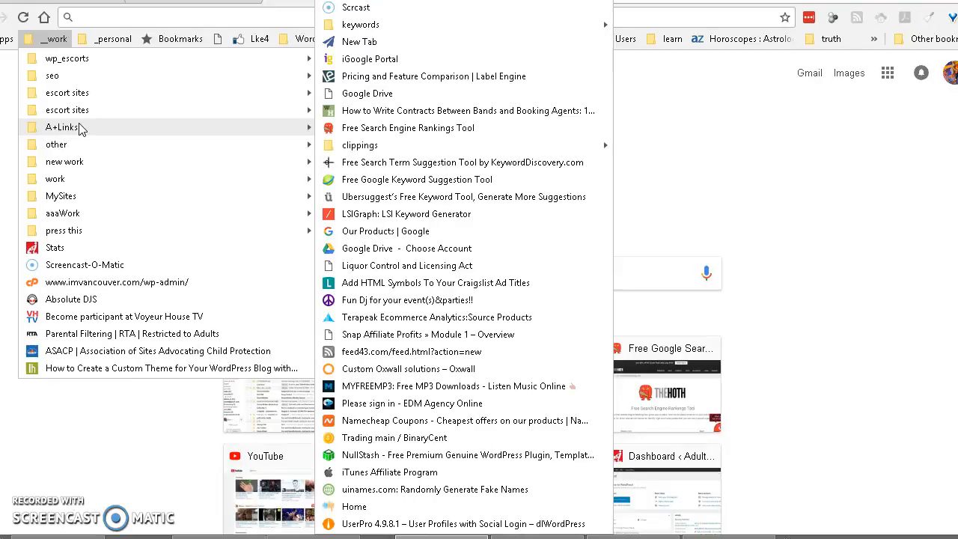
mouse_move(73, 164)
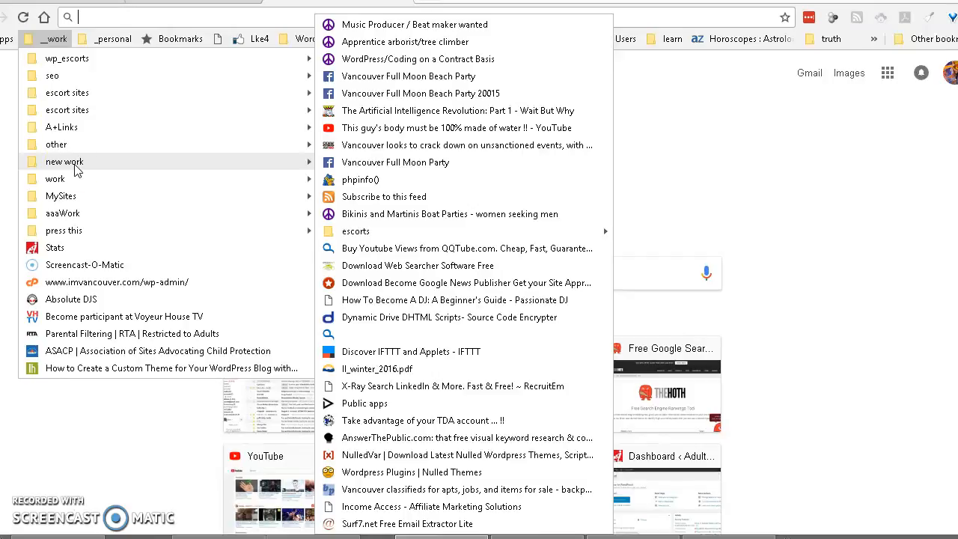
mouse_move(81, 78)
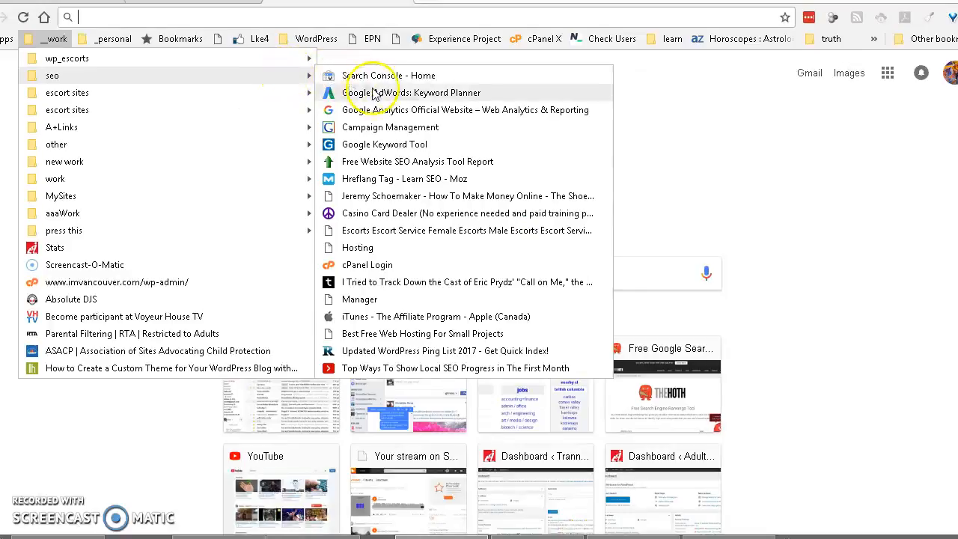
click(381, 351)
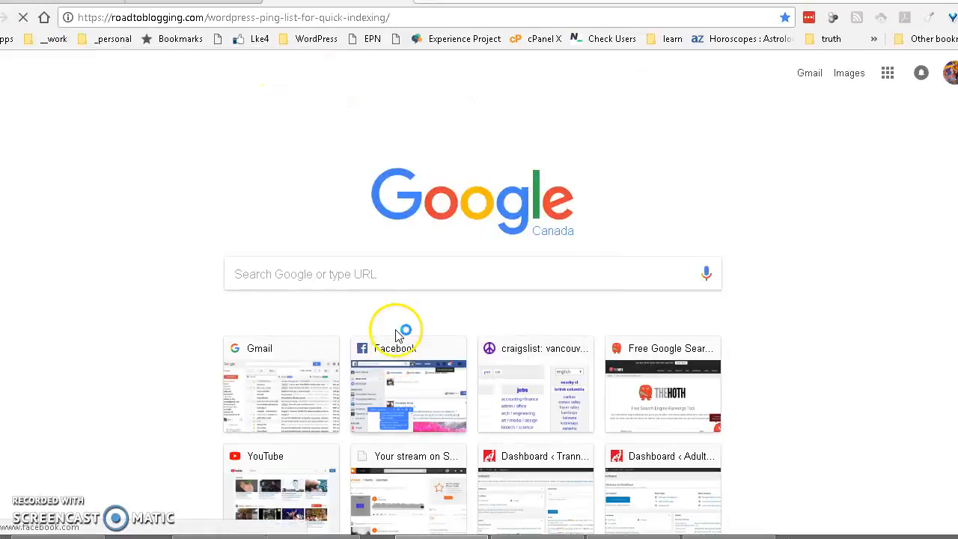
scroll(363, 350, down, 7)
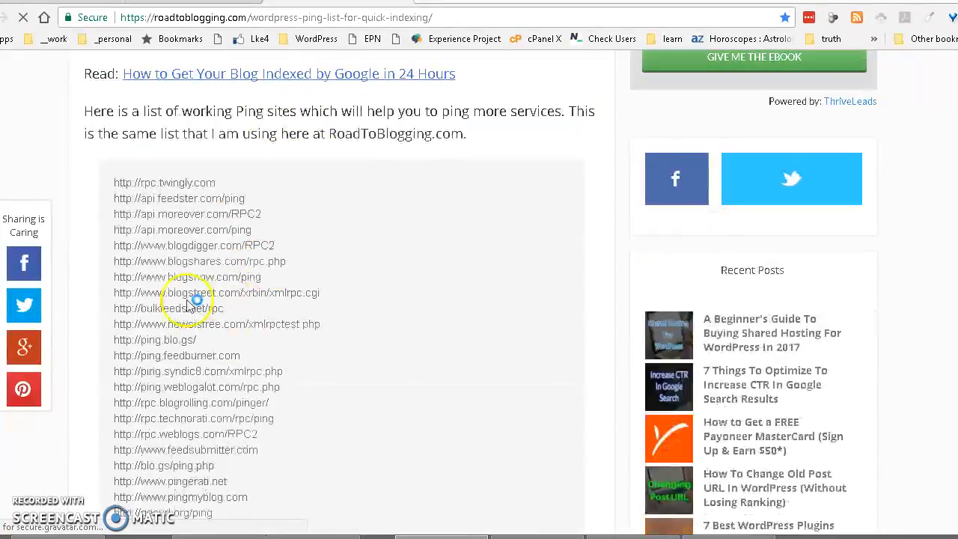
- Copy the article's complete list of ping URLs into Update Services below the existing pingomatic address and save the writing settings
drag(103, 187, 286, 241)
scroll(224, 332, down, 10)
scroll(222, 359, down, 10)
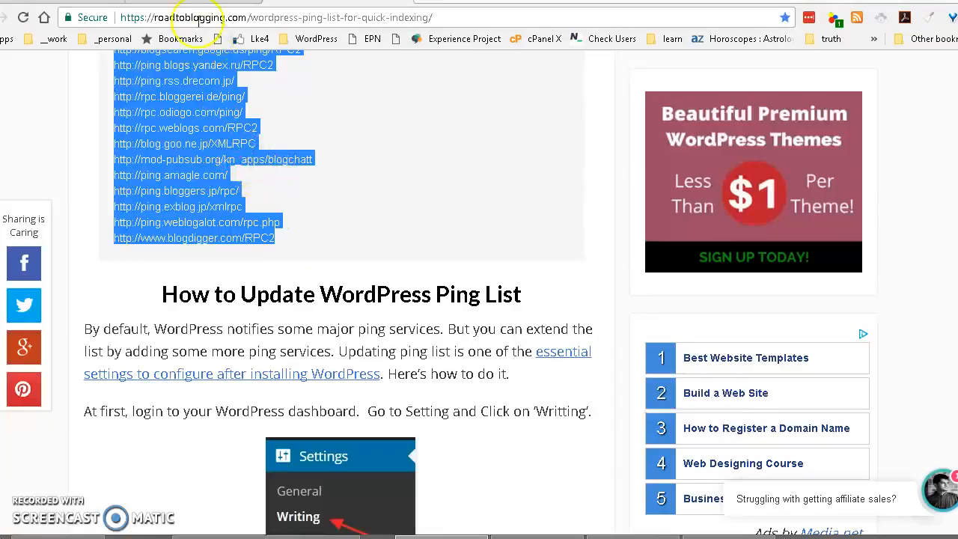
click(83, 1)
click(295, 384)
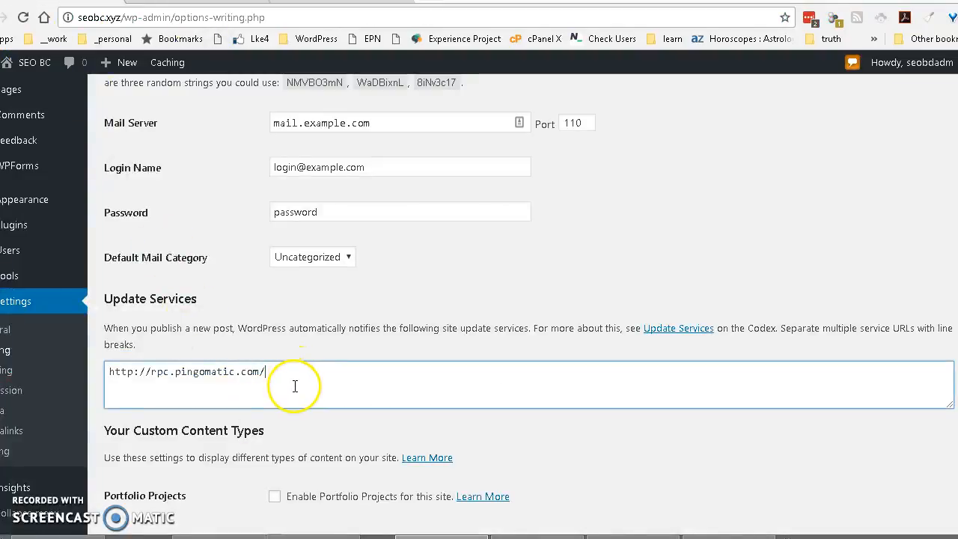
key(ctrl+v)
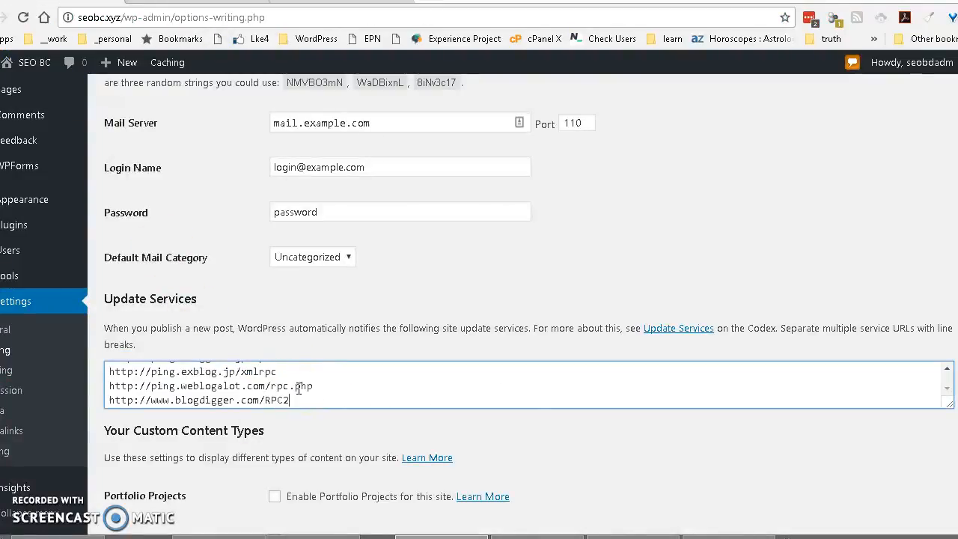
scroll(229, 430, down, 3)
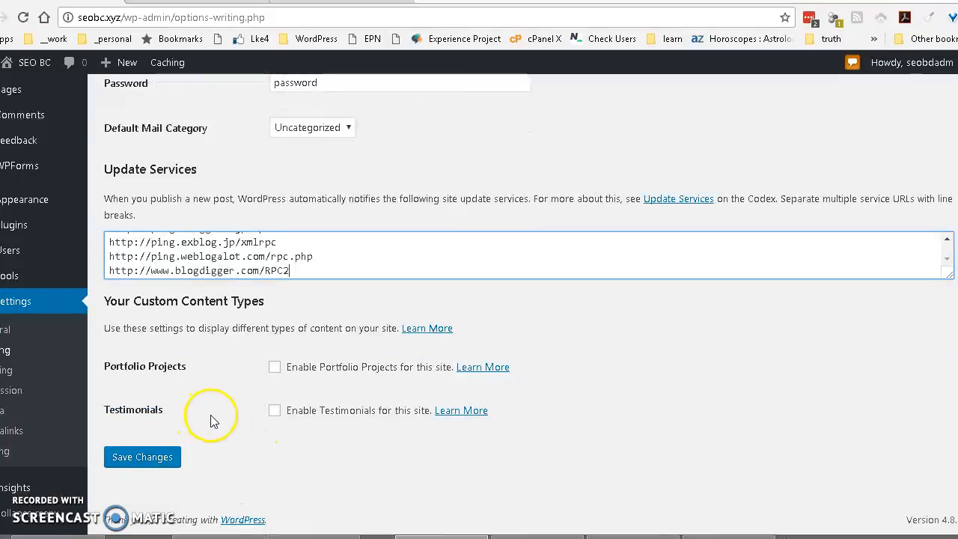
click(129, 456)
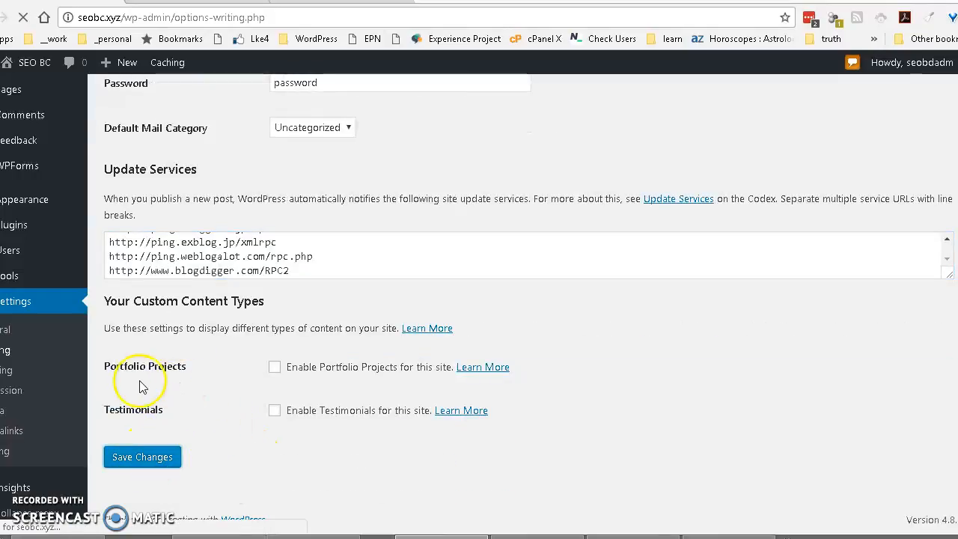
- Set the permalink structure to Post name and save the permalink settings
scroll(232, 348, down, 3)
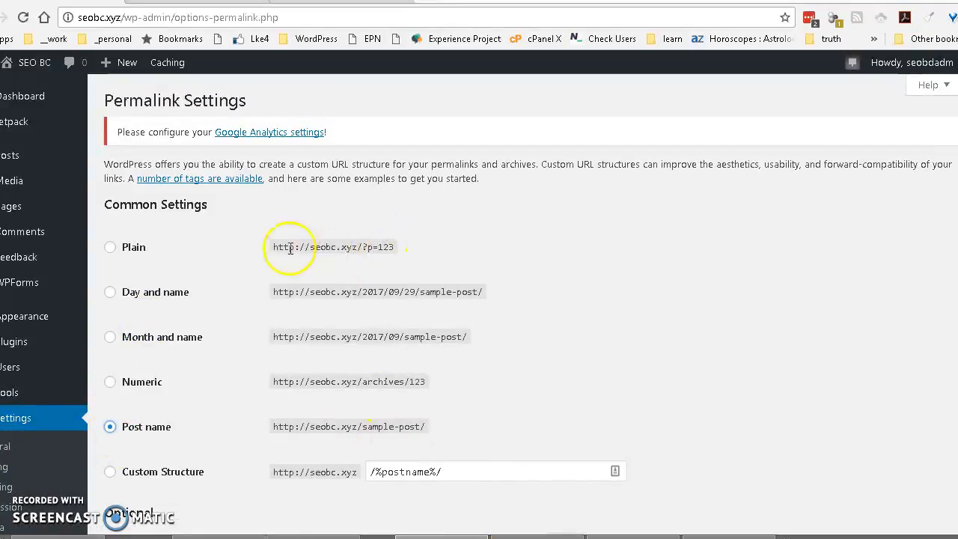
scroll(375, 264, down, 3)
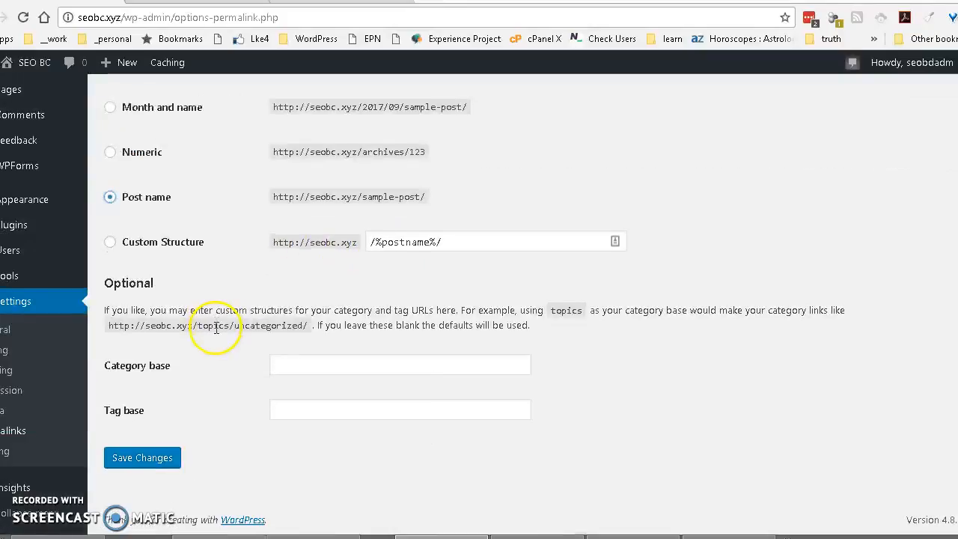
click(130, 466)
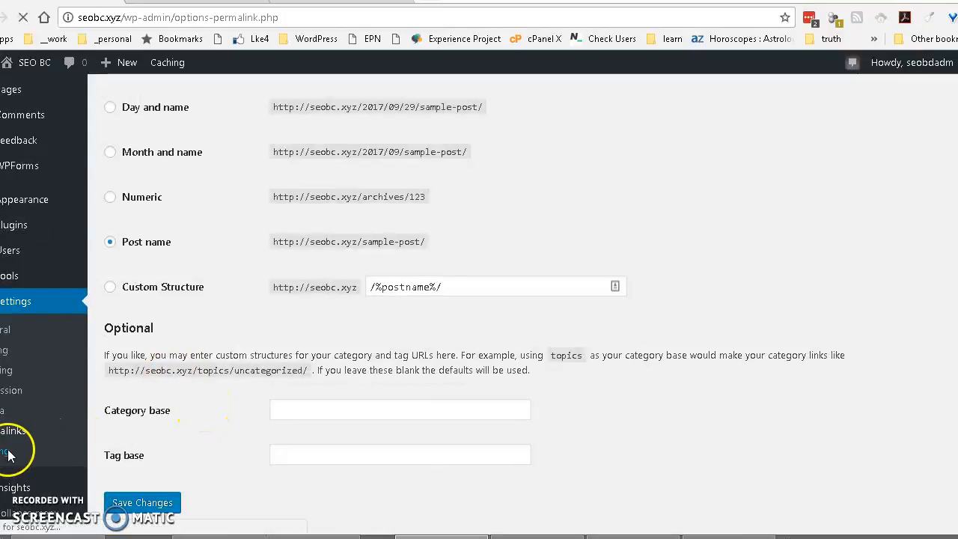
- In the sharing settings, add LinkedIn, Pinterest, Tumblr, Reddit and Email to the individually shown enabled services
scroll(367, 352, down, 5)
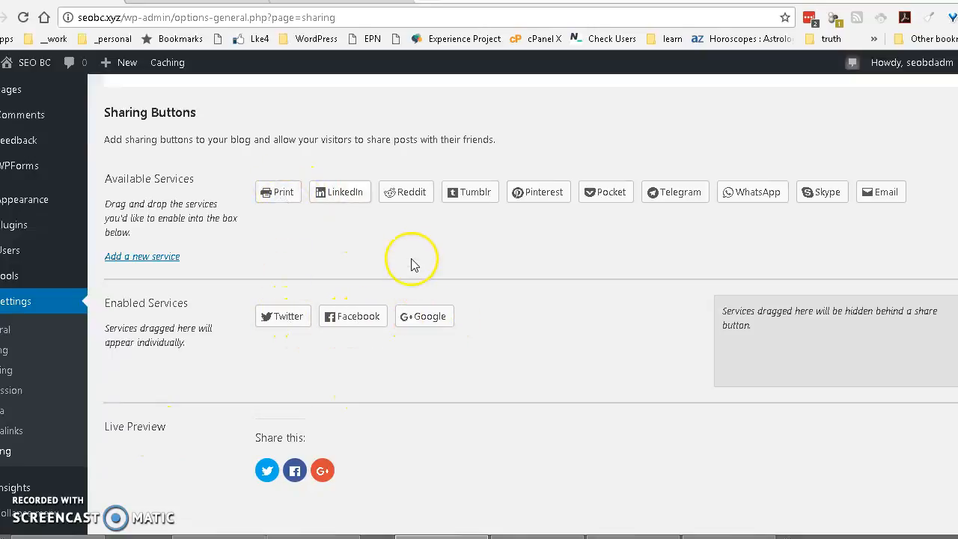
drag(329, 201, 470, 326)
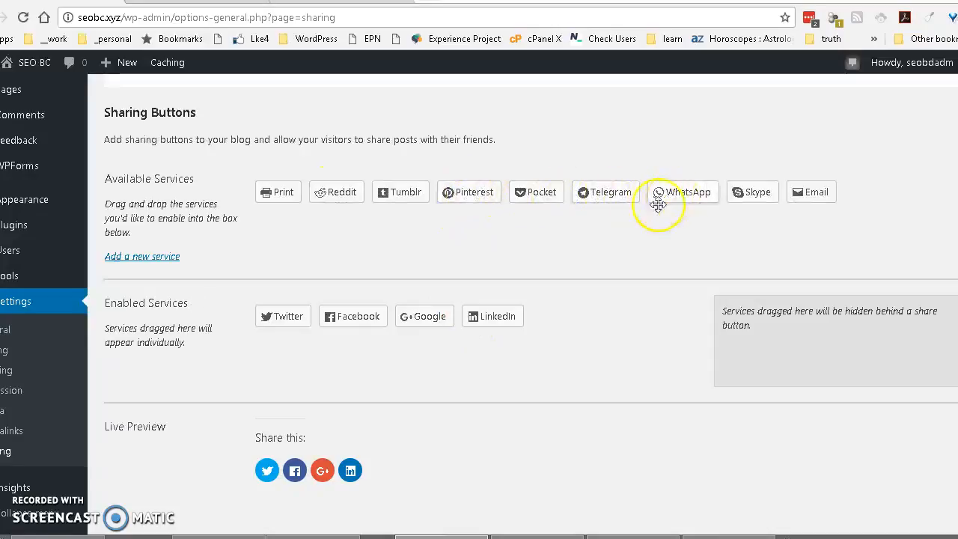
drag(473, 193, 539, 317)
drag(399, 190, 602, 321)
drag(336, 193, 289, 345)
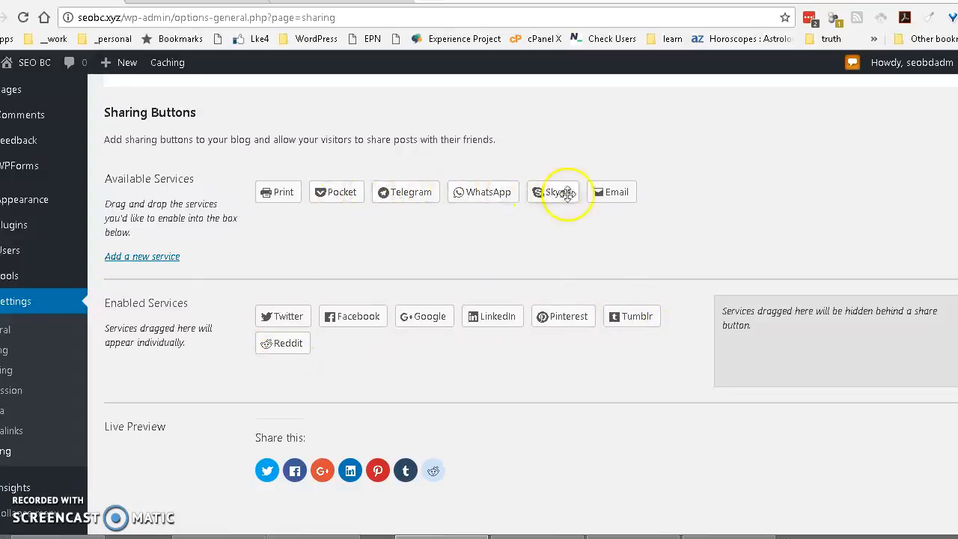
drag(597, 205, 331, 348)
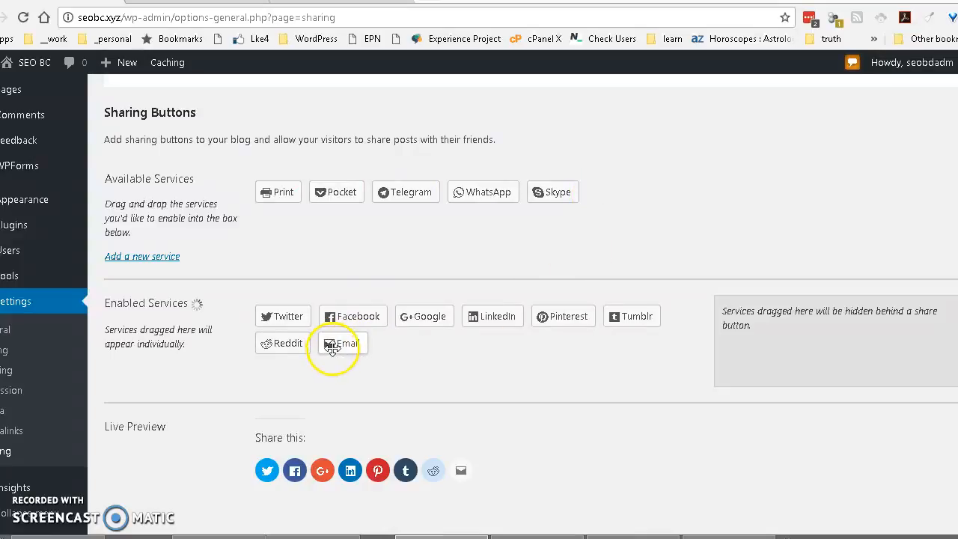
- Place the Pocket, Telegram, WhatsApp, Skype and Print services in the area hidden behind a share button
drag(341, 193, 797, 342)
drag(342, 193, 737, 350)
drag(321, 195, 760, 354)
drag(335, 194, 812, 351)
drag(277, 191, 811, 380)
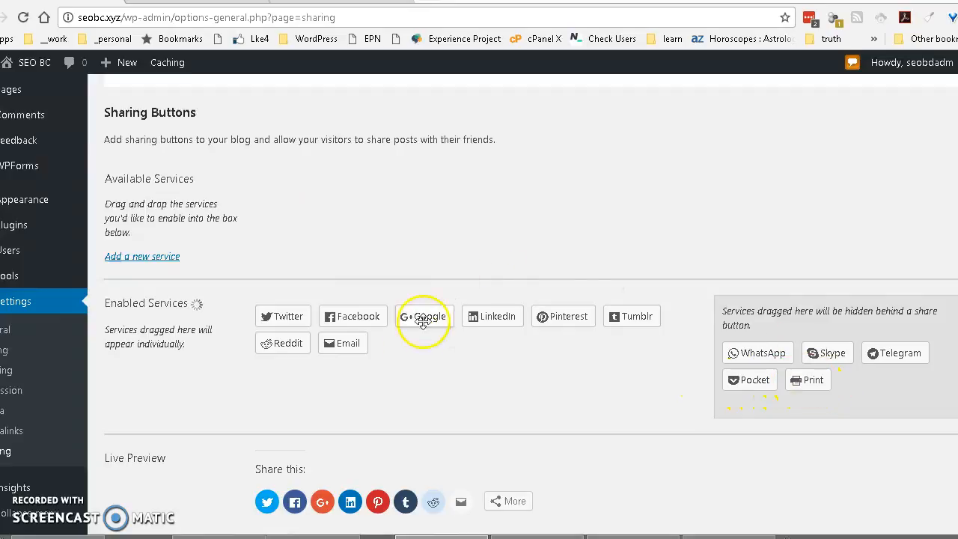
- Show the sharing buttons on the front page, archive pages and search results, posts and pages, and save the sharing settings
scroll(246, 370, down, 5)
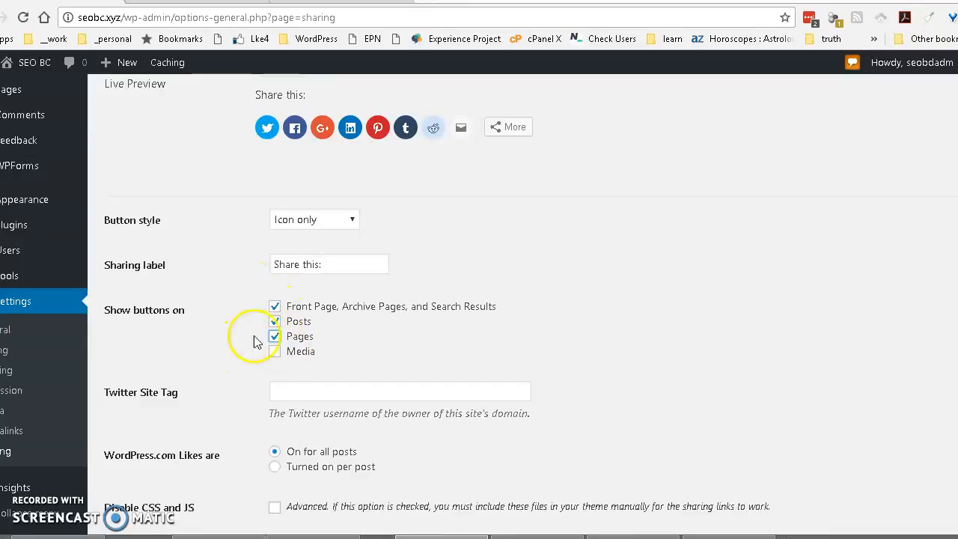
scroll(229, 336, down, 2)
click(139, 457)
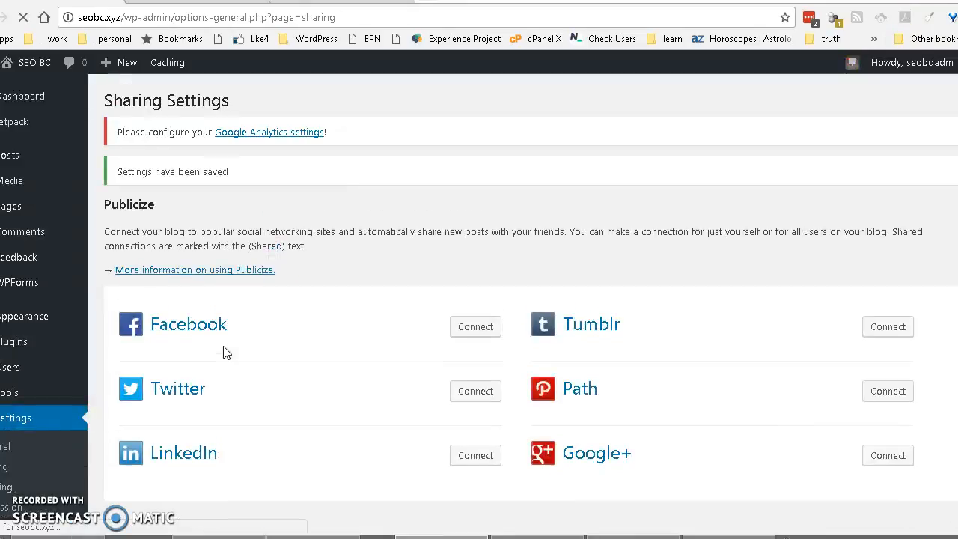
scroll(223, 351, down, 8)
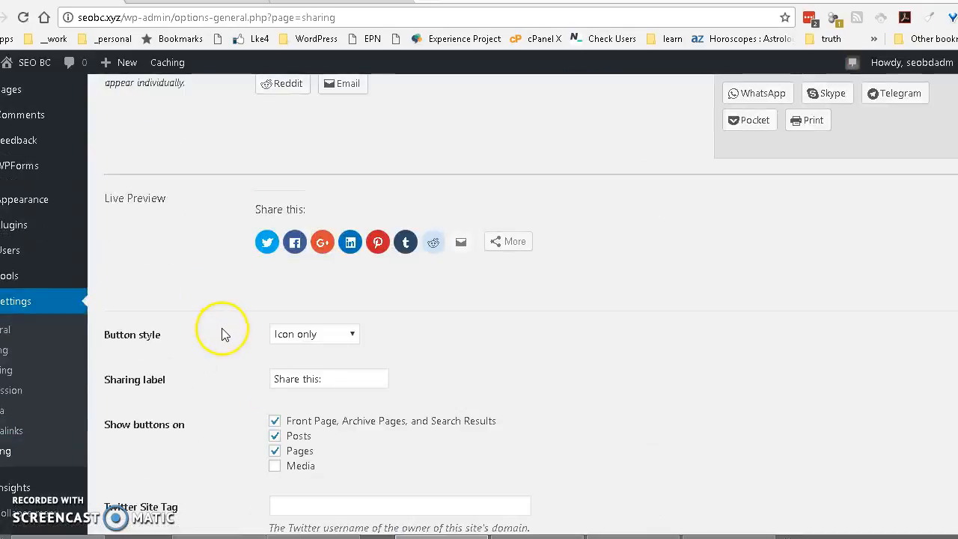
- Visit the live site's front page and examine the sharing buttons under the Hello world! post
scroll(221, 330, up, 10)
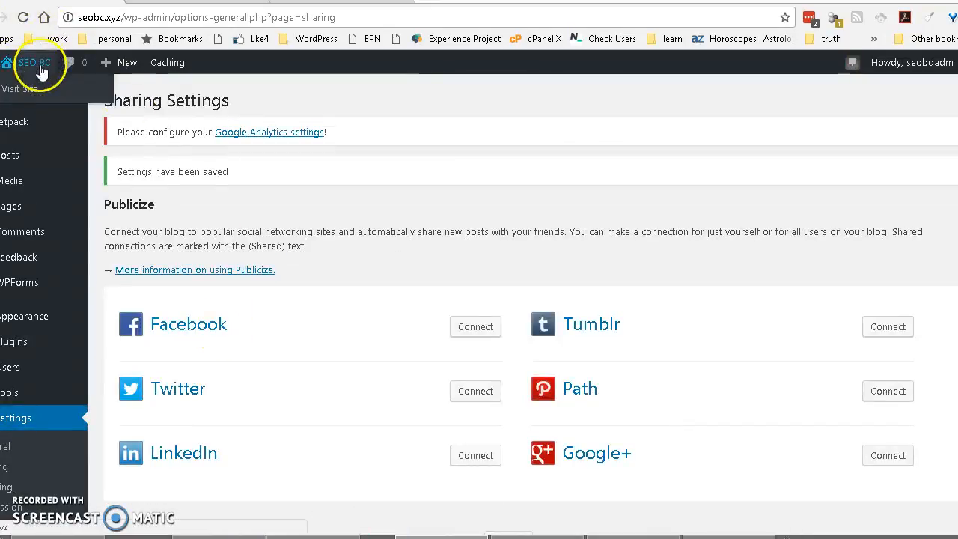
click(37, 86)
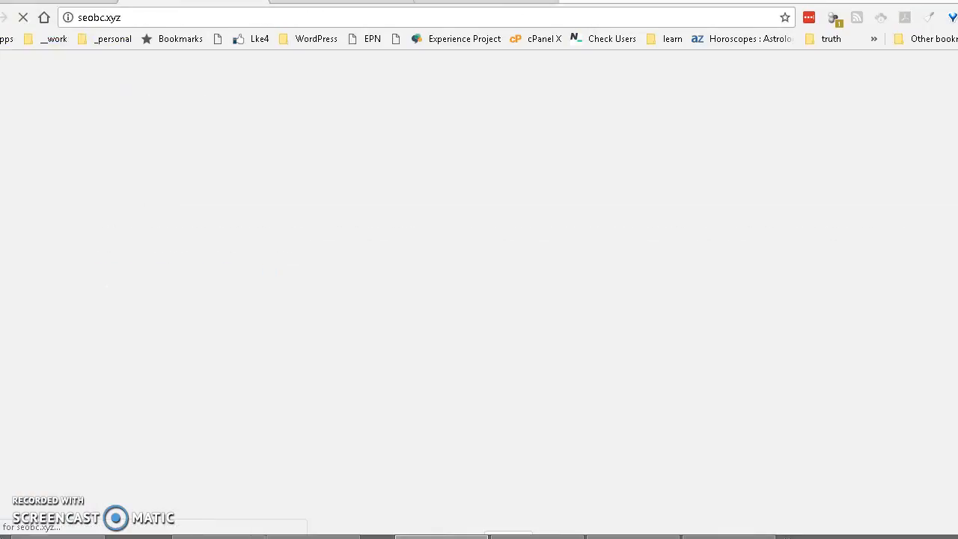
scroll(277, 270, down, 5)
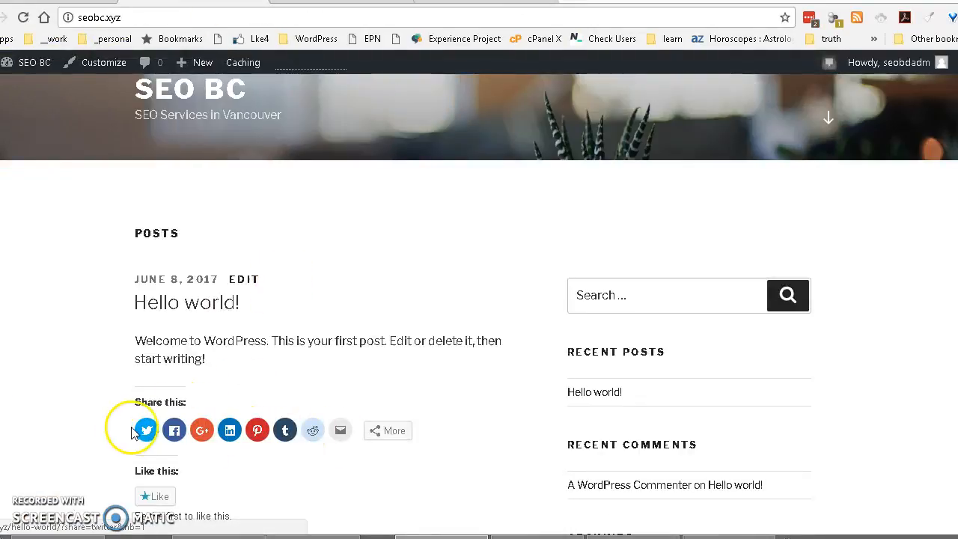
scroll(254, 440, up, 5)
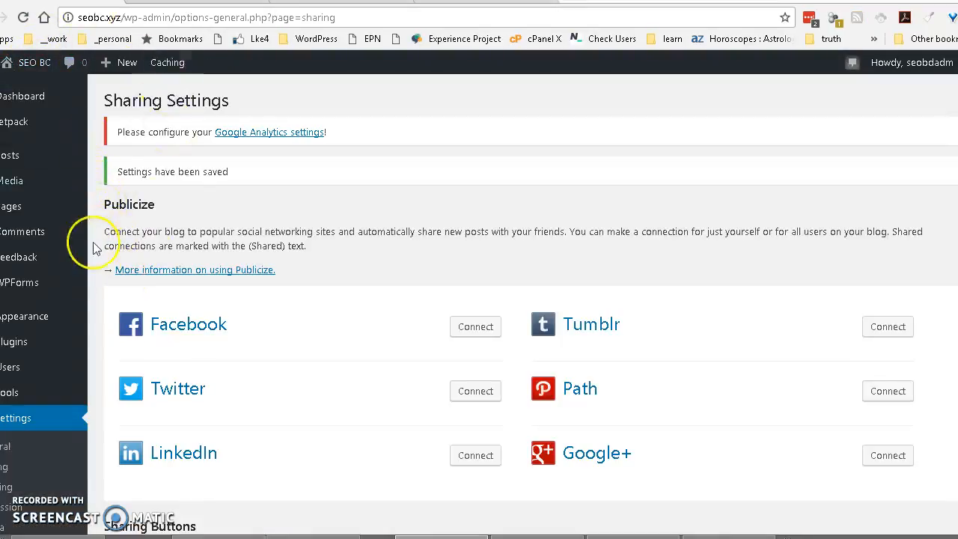
- Search the theme directory for "poseidon", then install and activate the Poseidon theme
mouse_move(27, 323)
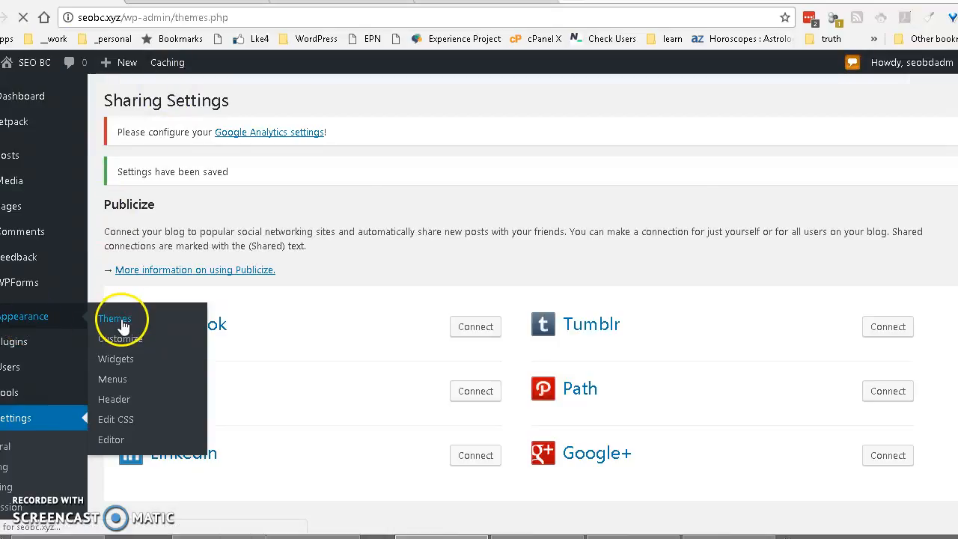
click(122, 326)
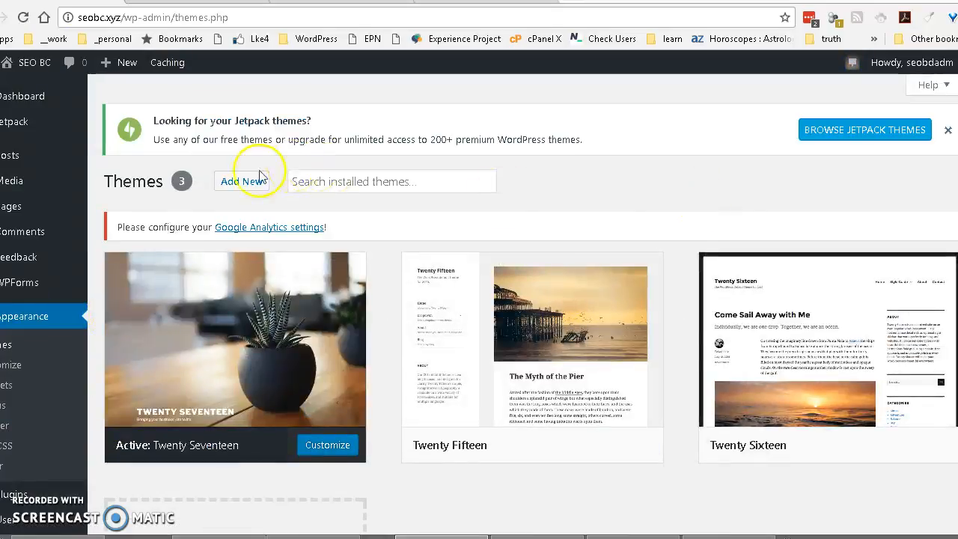
click(234, 185)
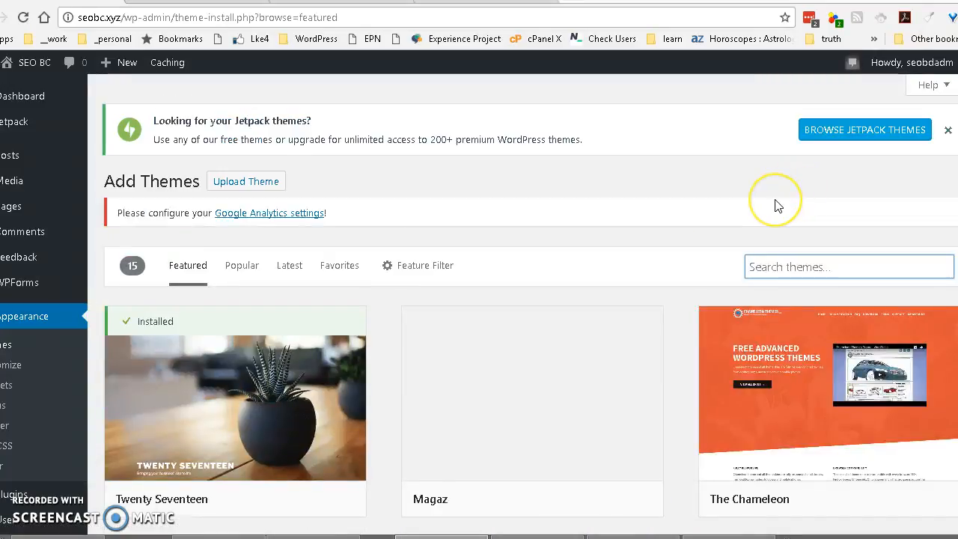
text(poseidon)
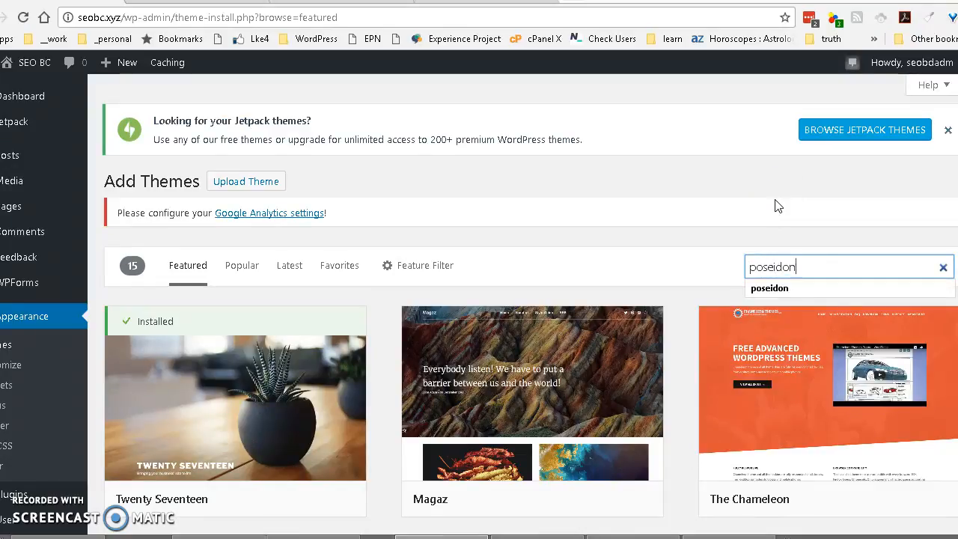
key(Return)
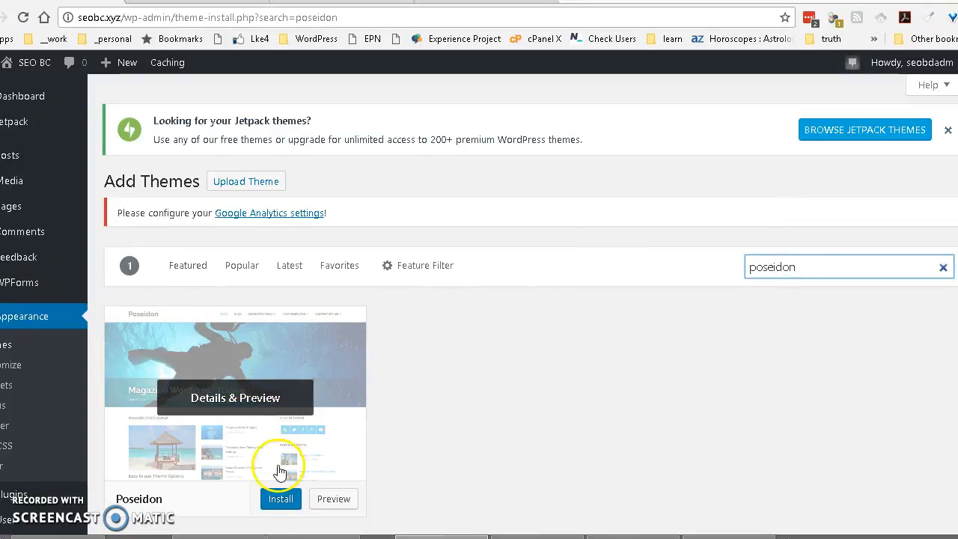
click(281, 501)
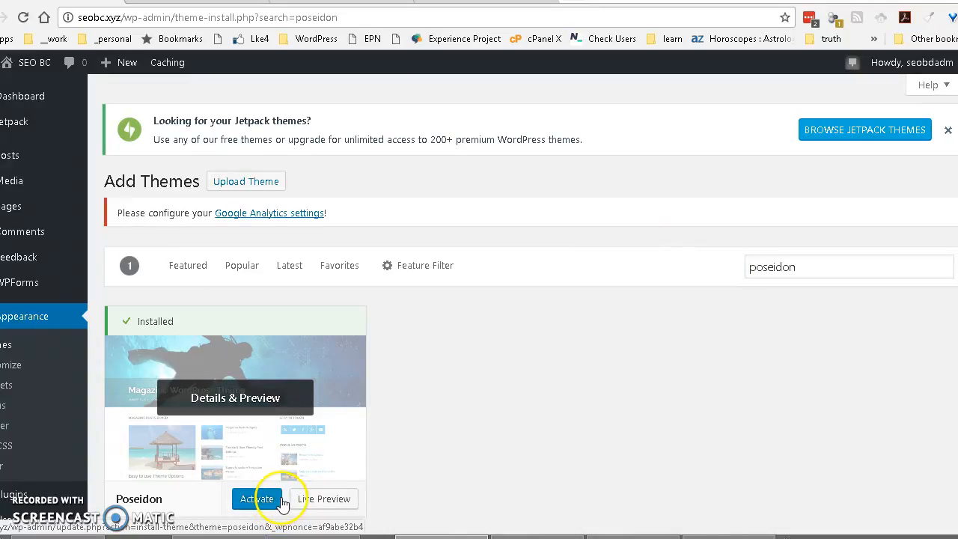
click(252, 499)
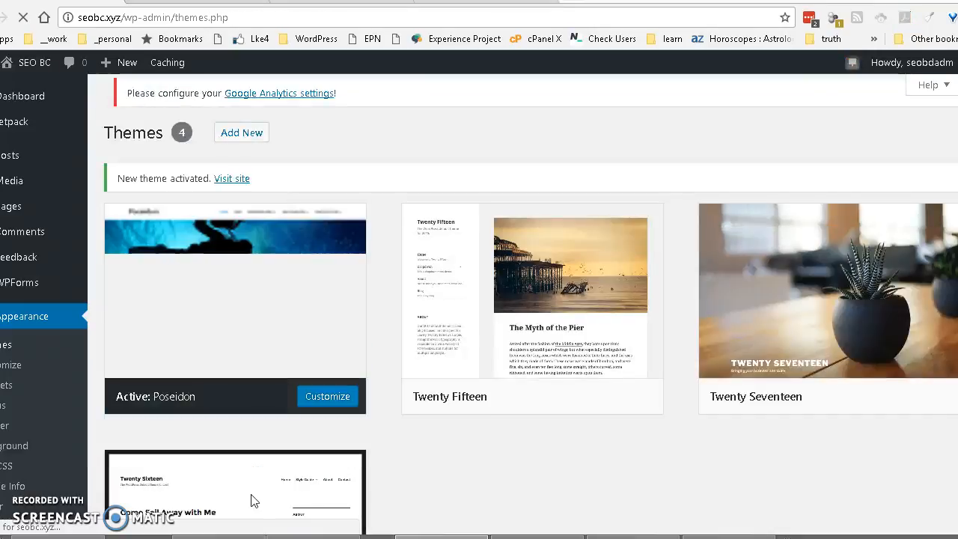
- Reload the live site's front page to check its look under the new theme, and return to the themes page
click(157, 2)
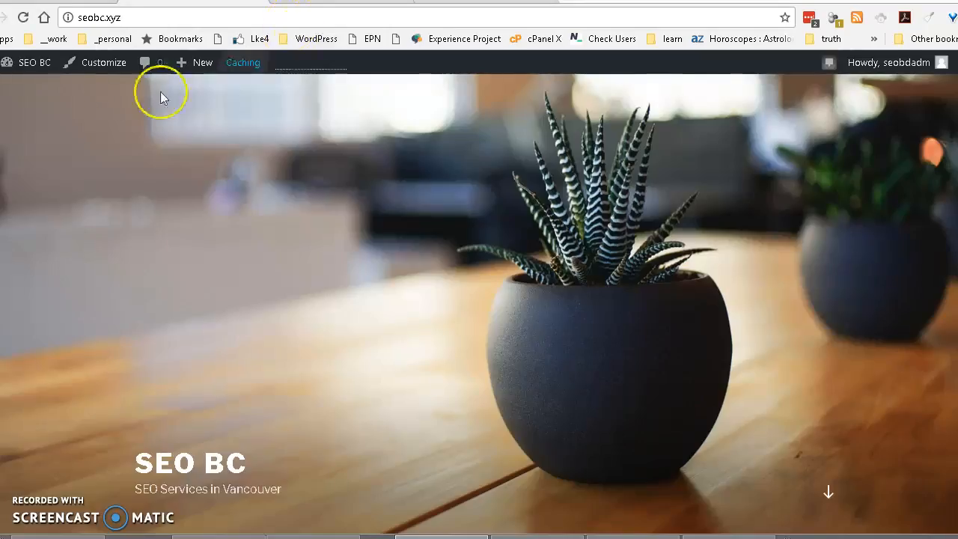
click(30, 21)
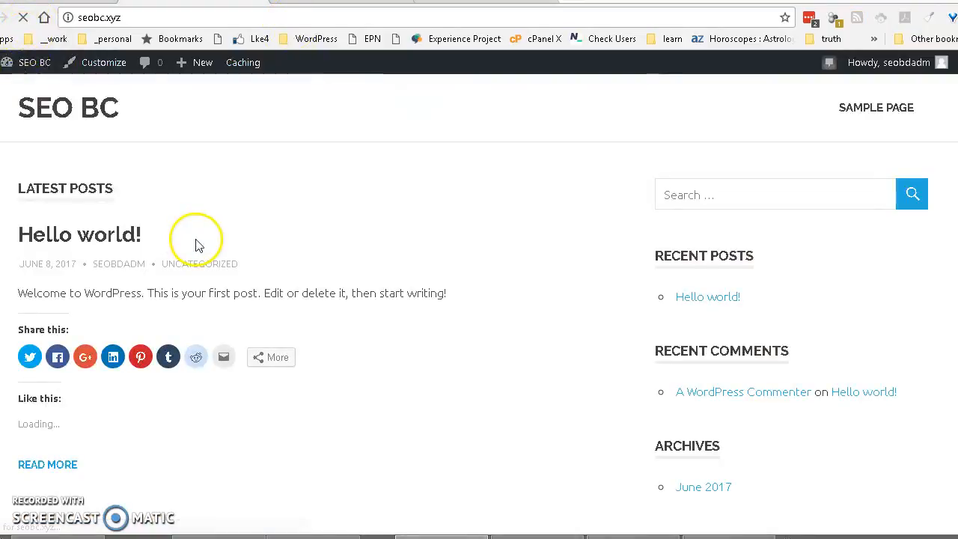
click(57, 2)
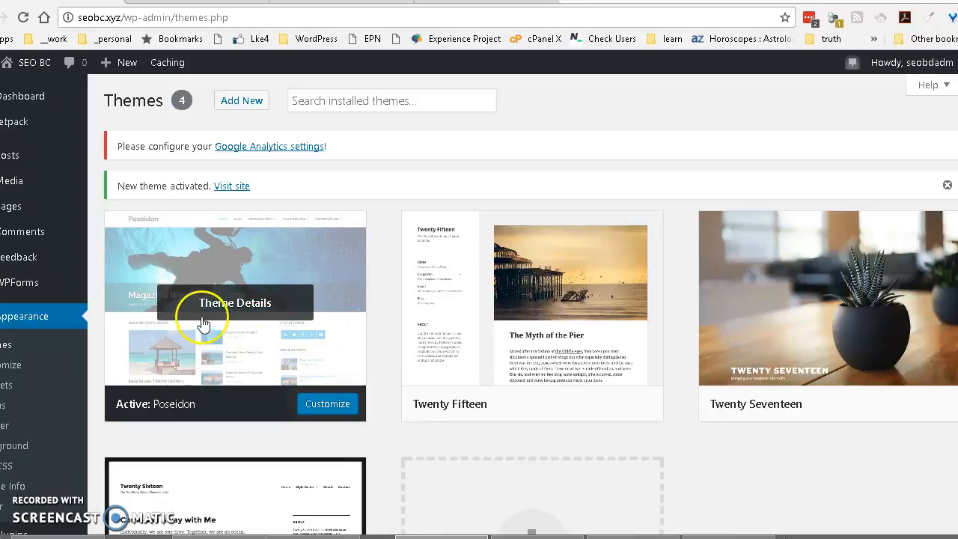
- Customize the Poseidon theme's site identity to display the tagline, and publish the change
scroll(111, 234, down, 2)
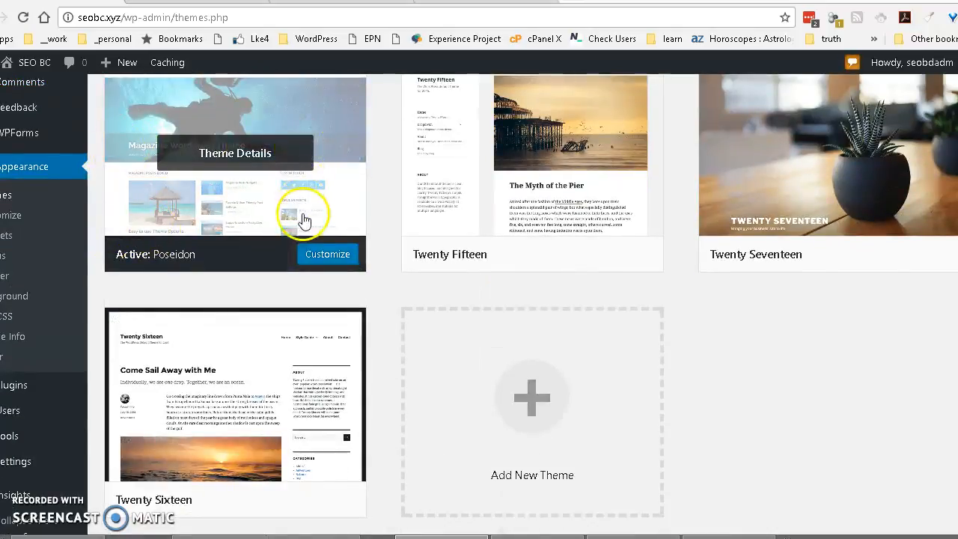
click(327, 254)
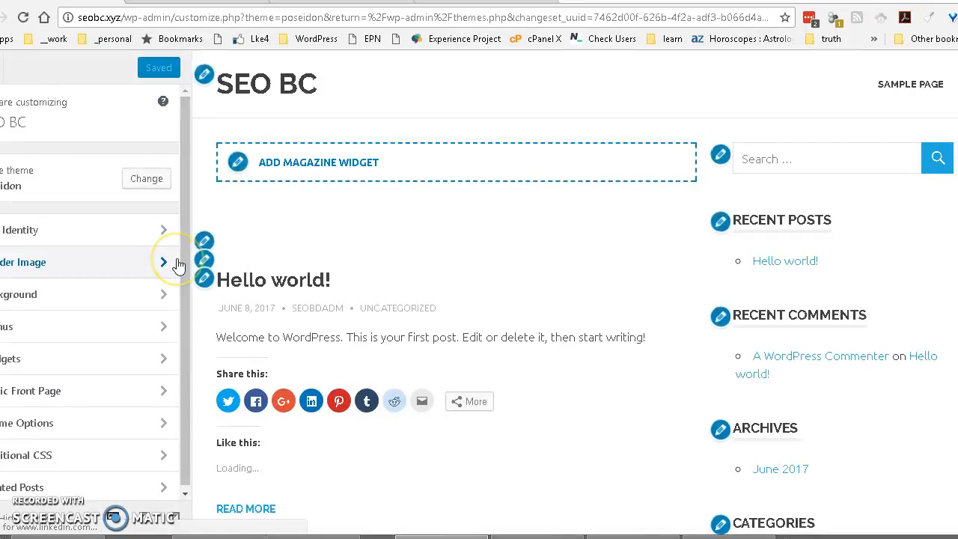
click(90, 228)
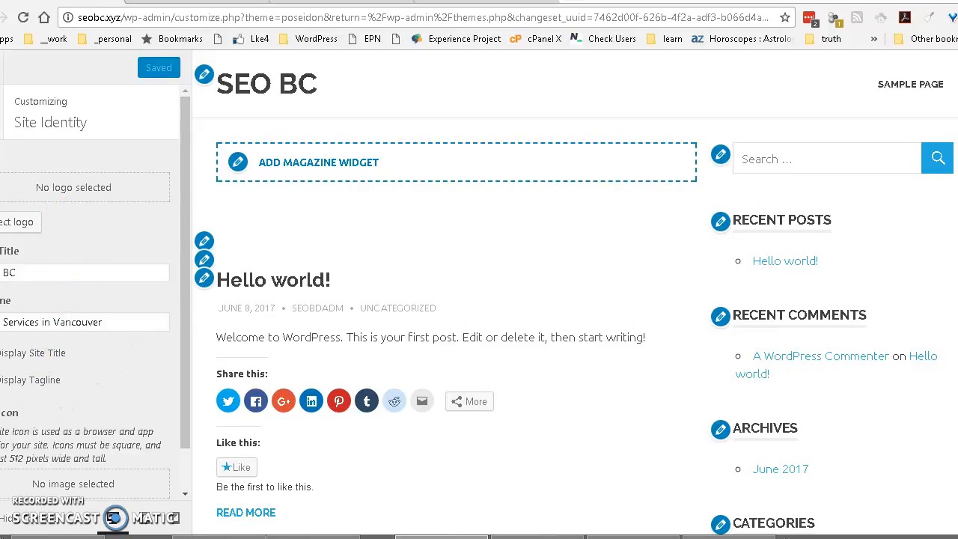
scroll(48, 332, down, 1)
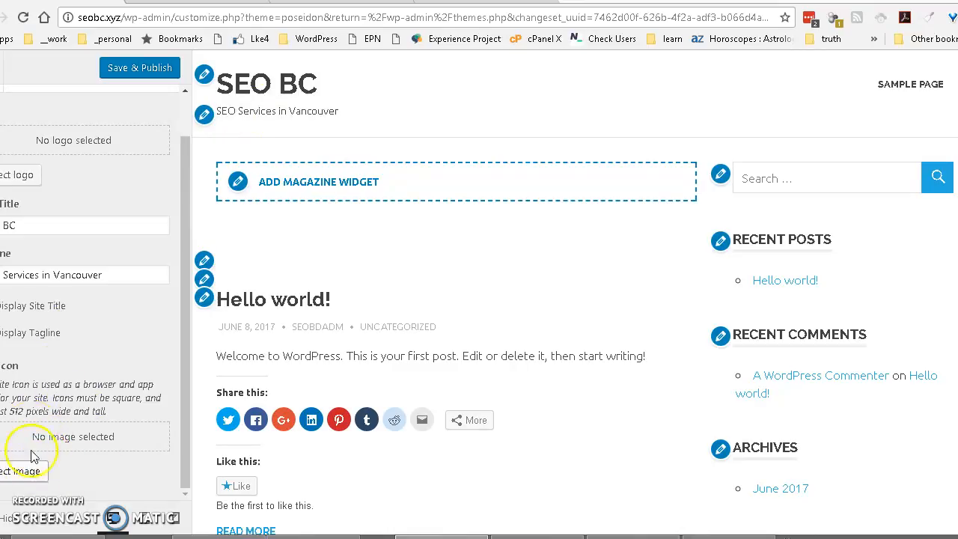
scroll(98, 312, up, 1)
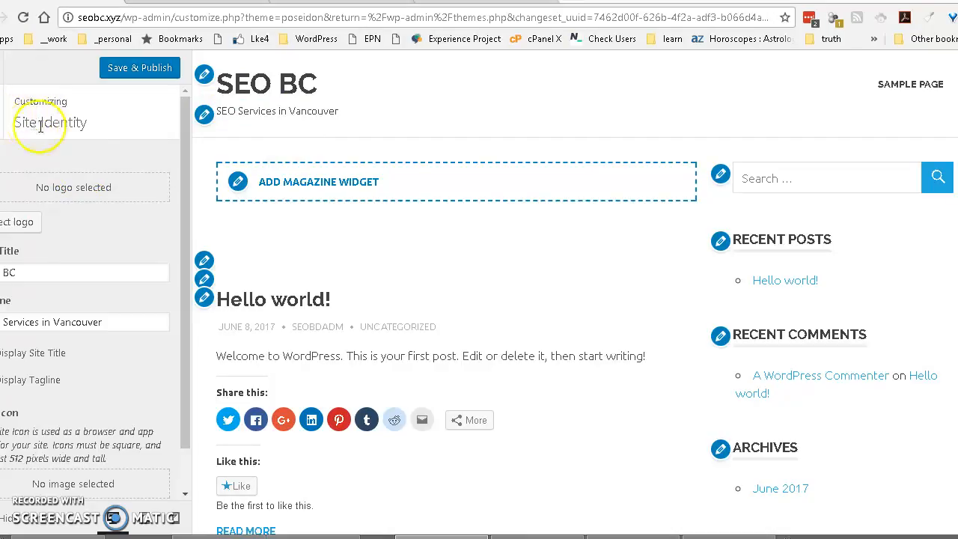
click(140, 68)
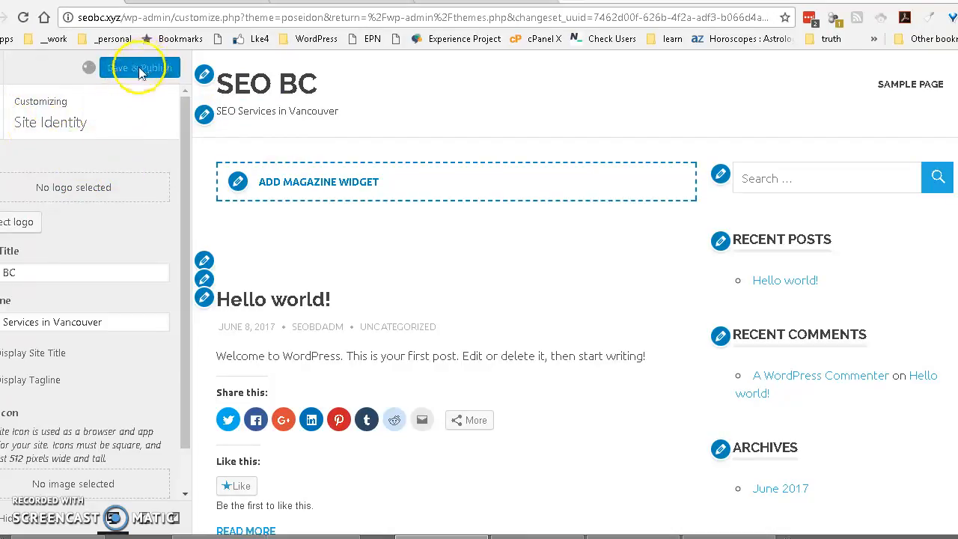
click(1, 113)
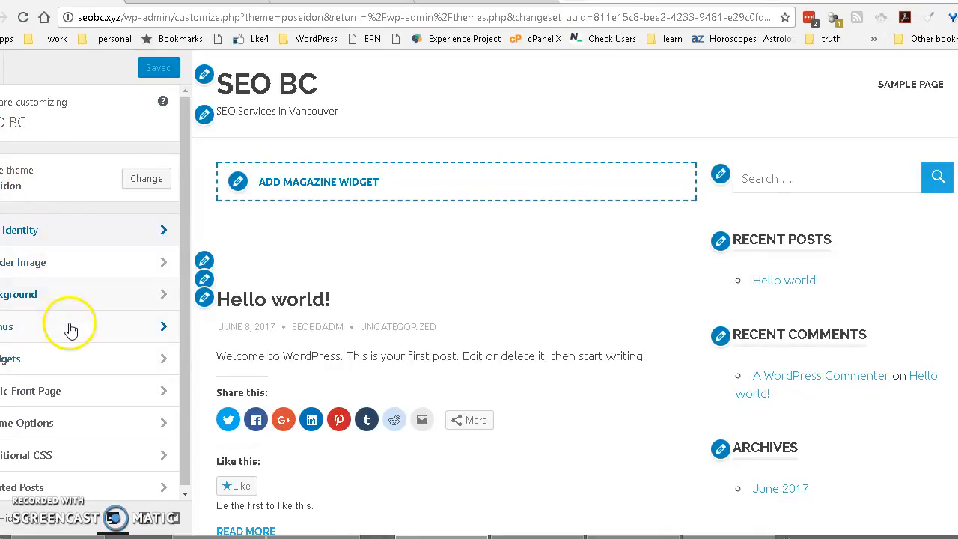
- Remove the Meta, Archives and Recent Comments widgets from the theme's sidebar and publish the change
click(69, 363)
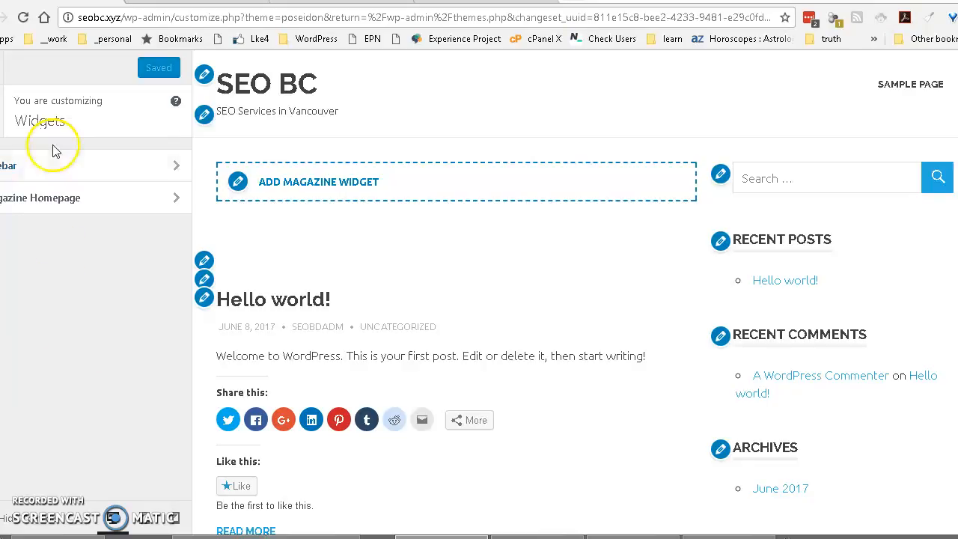
click(155, 166)
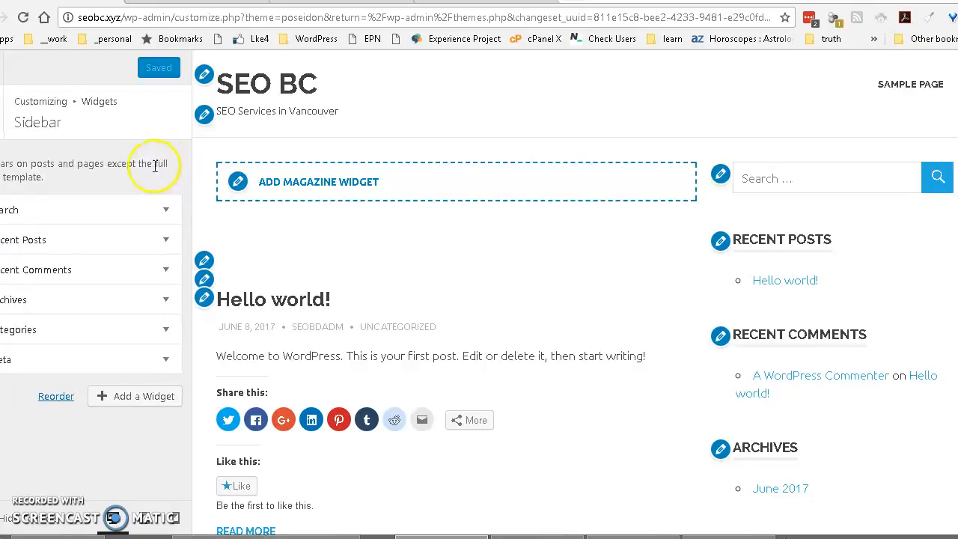
click(167, 360)
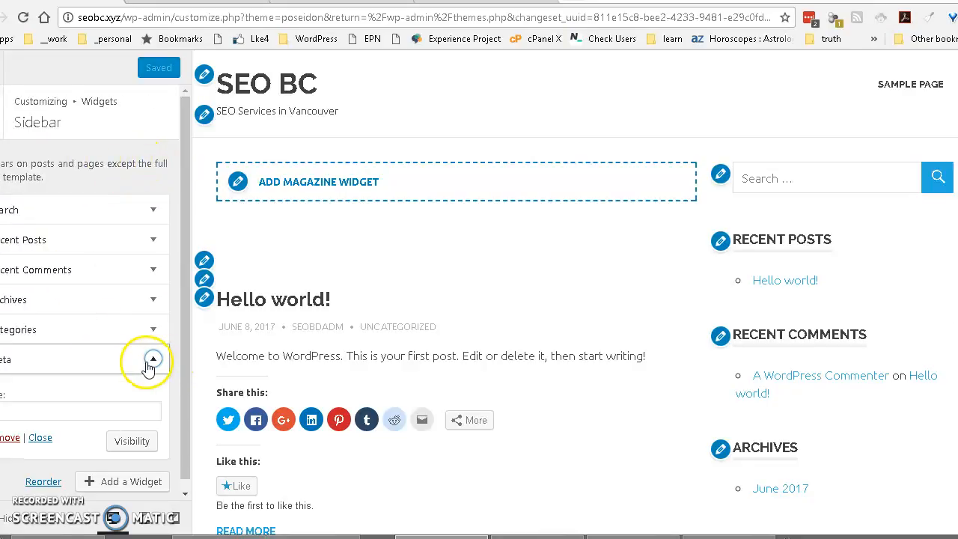
click(9, 438)
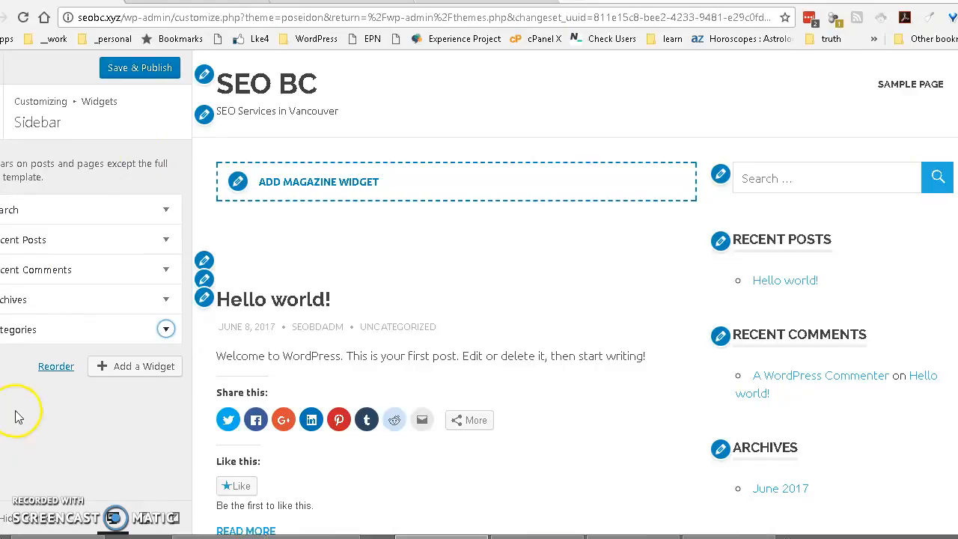
click(167, 300)
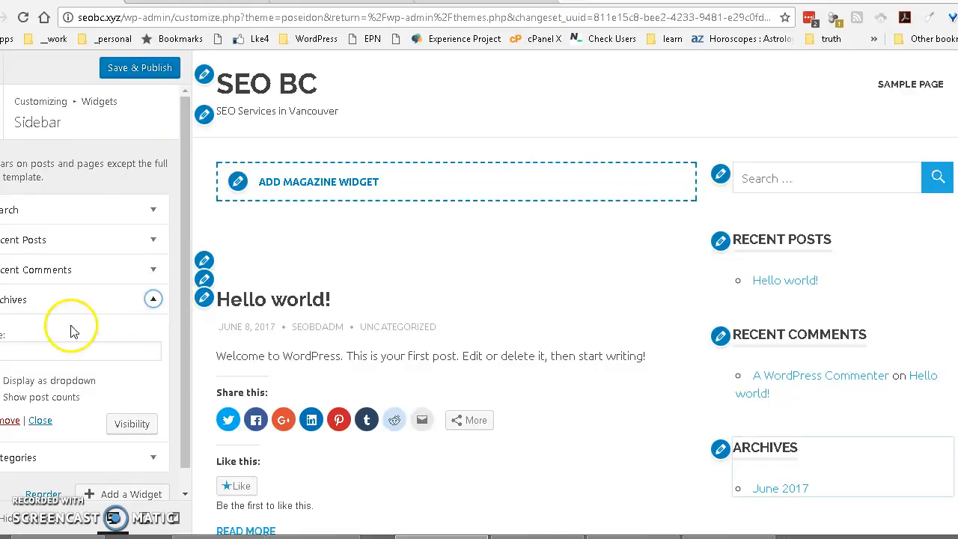
click(11, 424)
click(147, 270)
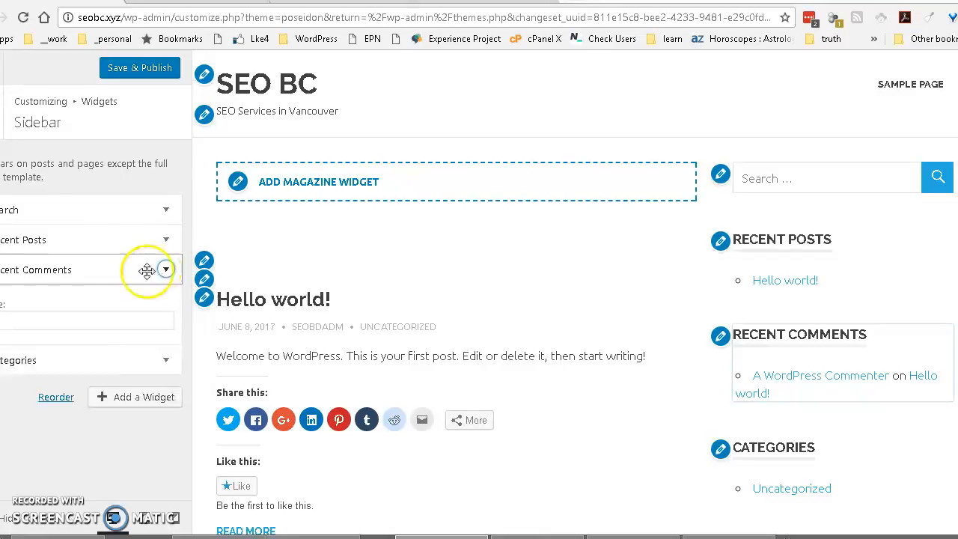
click(11, 395)
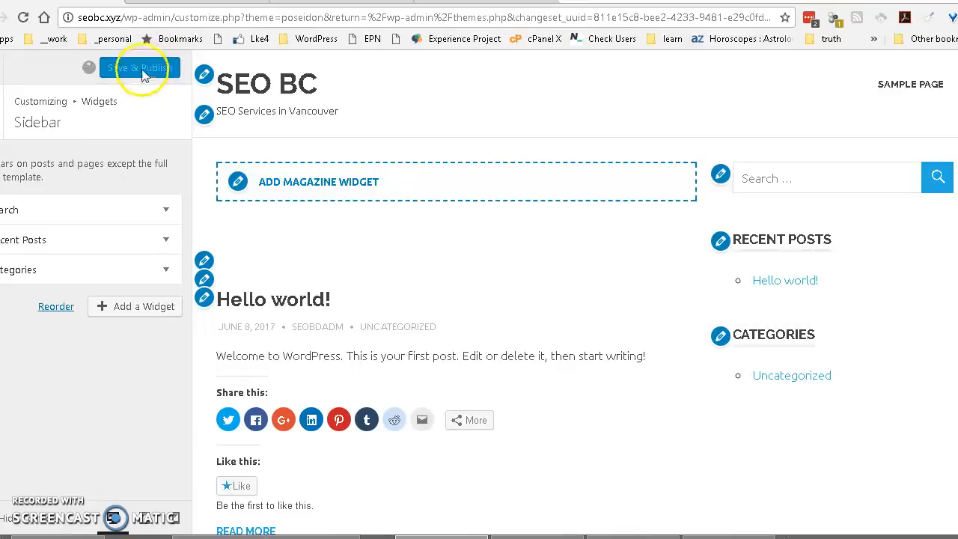
click(17, 123)
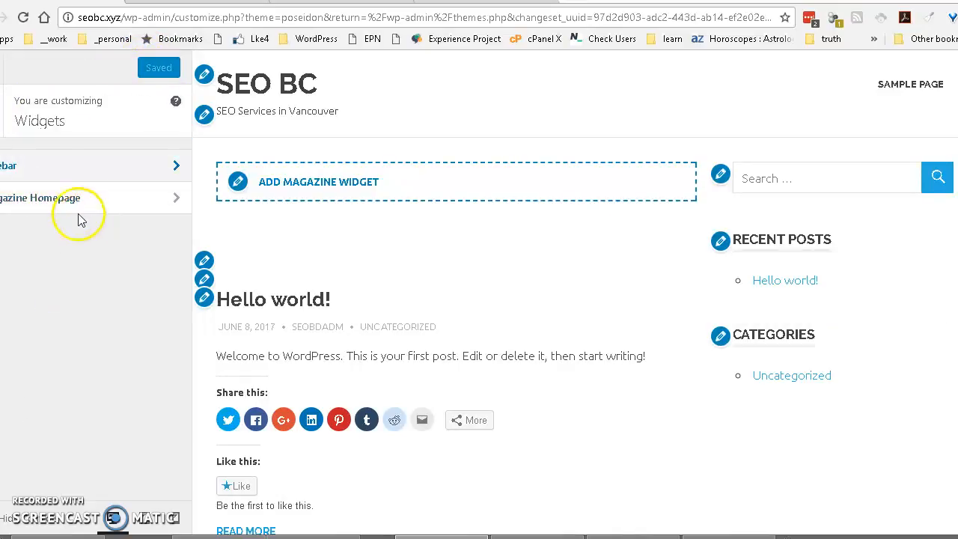
- Add a Magazine (Grid) widget to the Magazine Homepage widget area and publish it
click(113, 208)
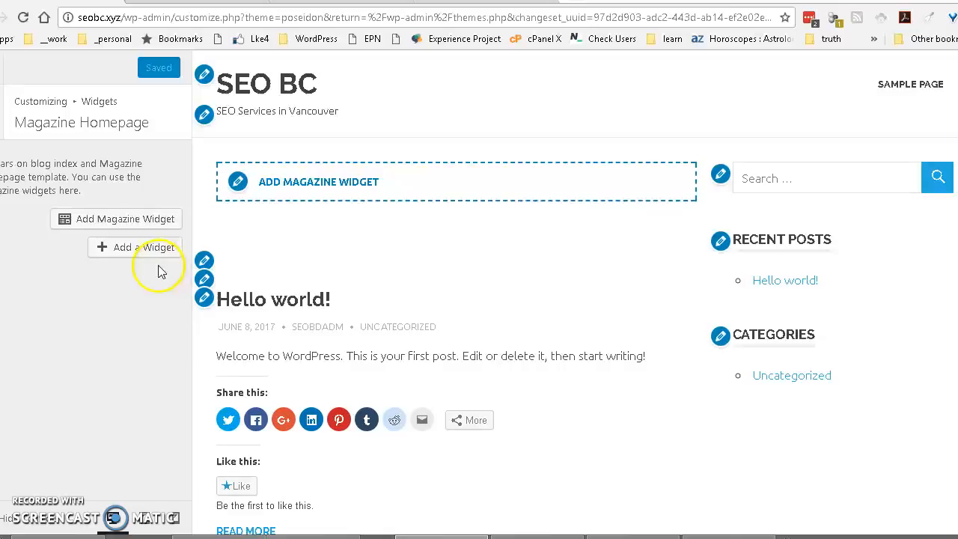
click(132, 253)
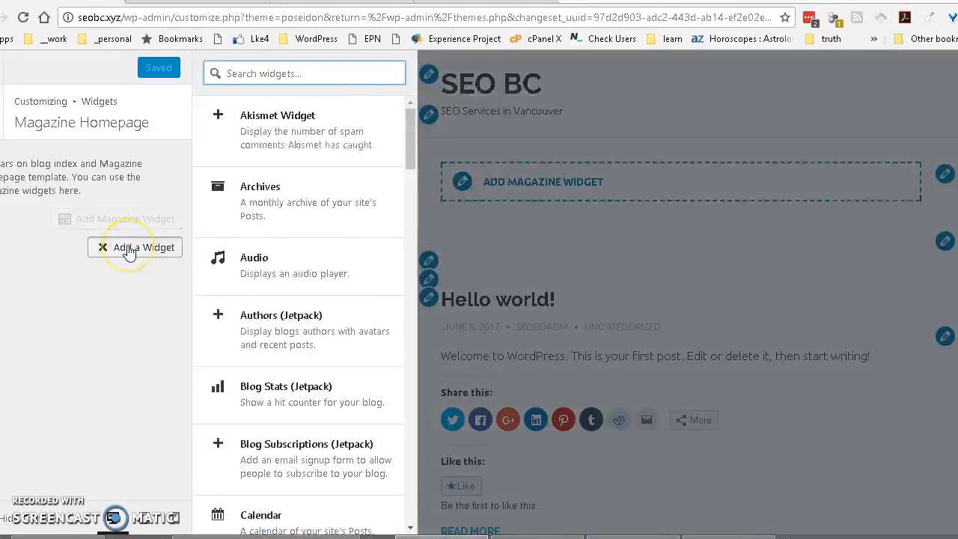
click(129, 293)
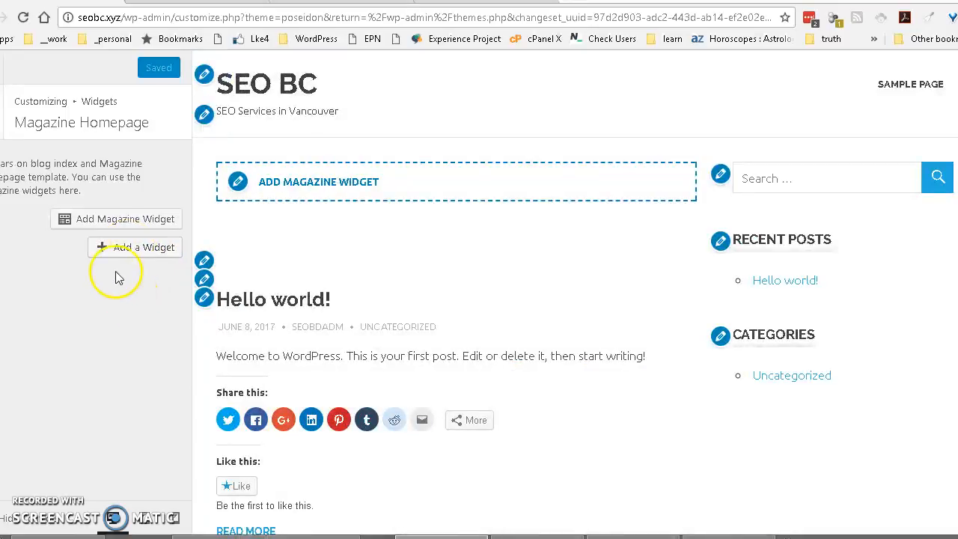
click(122, 220)
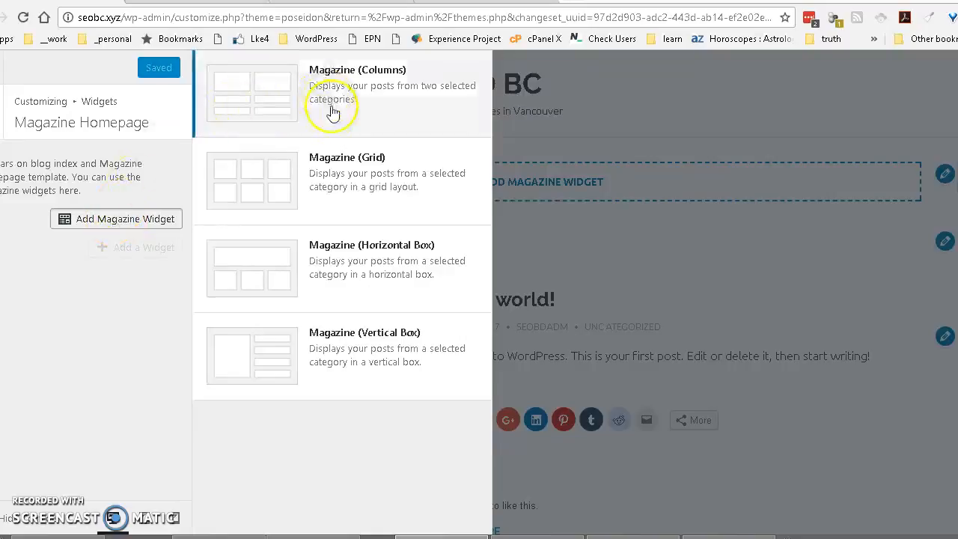
click(280, 196)
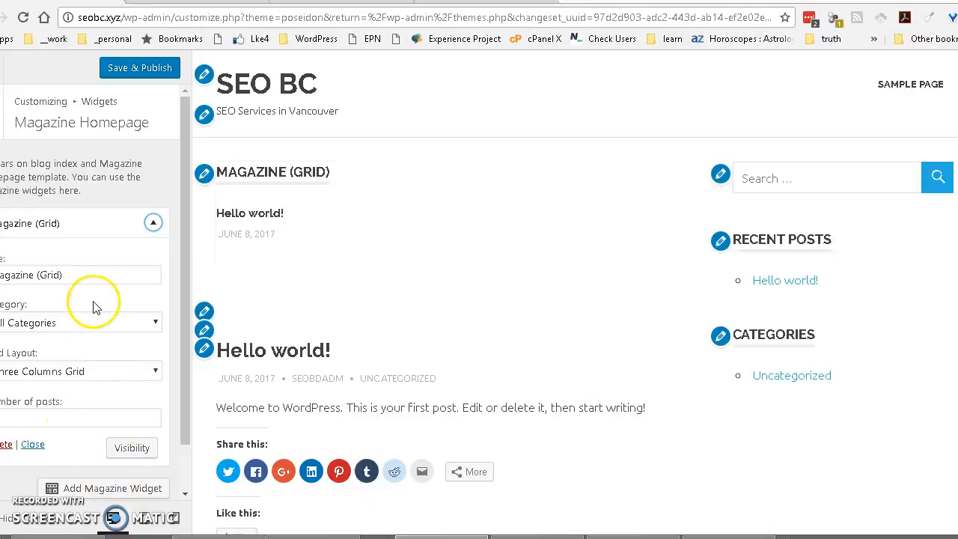
click(135, 67)
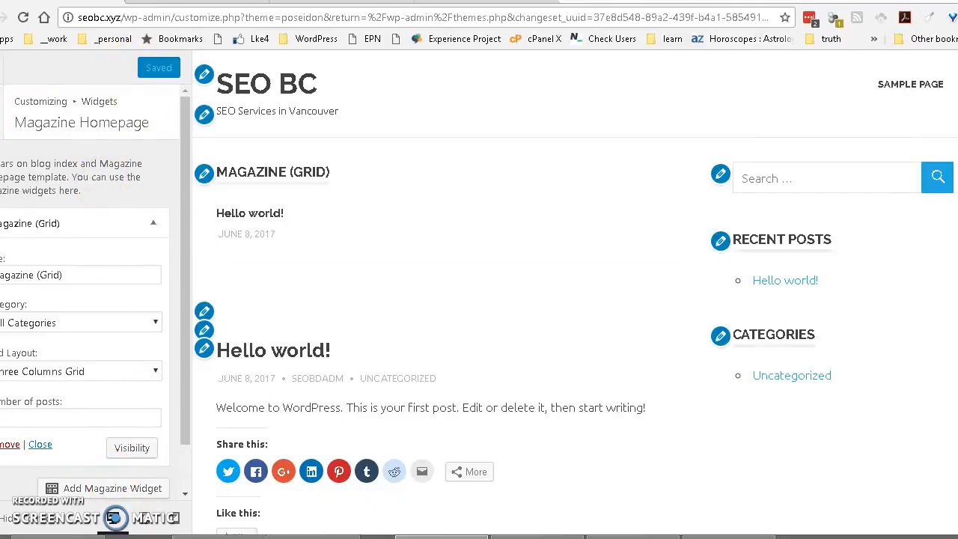
- Set the theme layout to Left Sidebar in the general theme options and check it in the preview
click(1, 112)
click(2, 112)
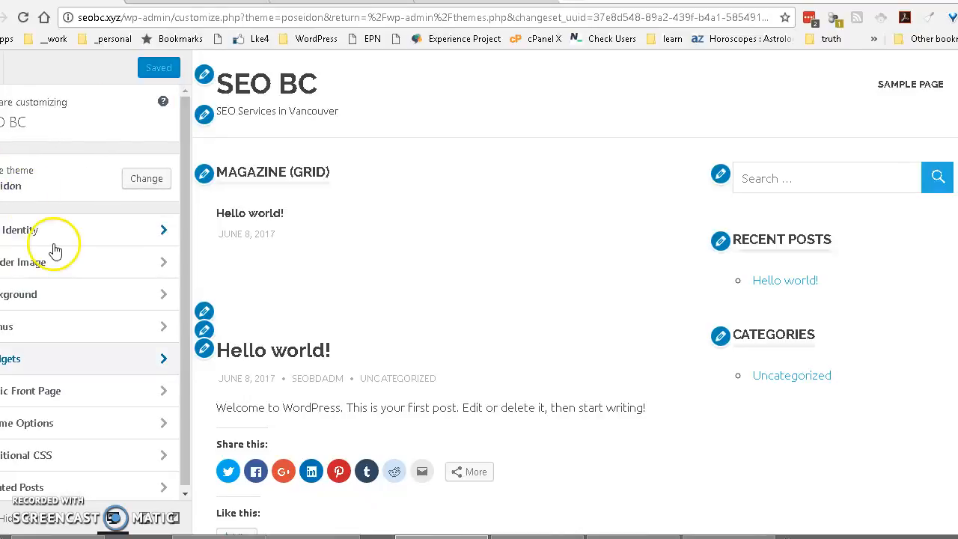
click(54, 425)
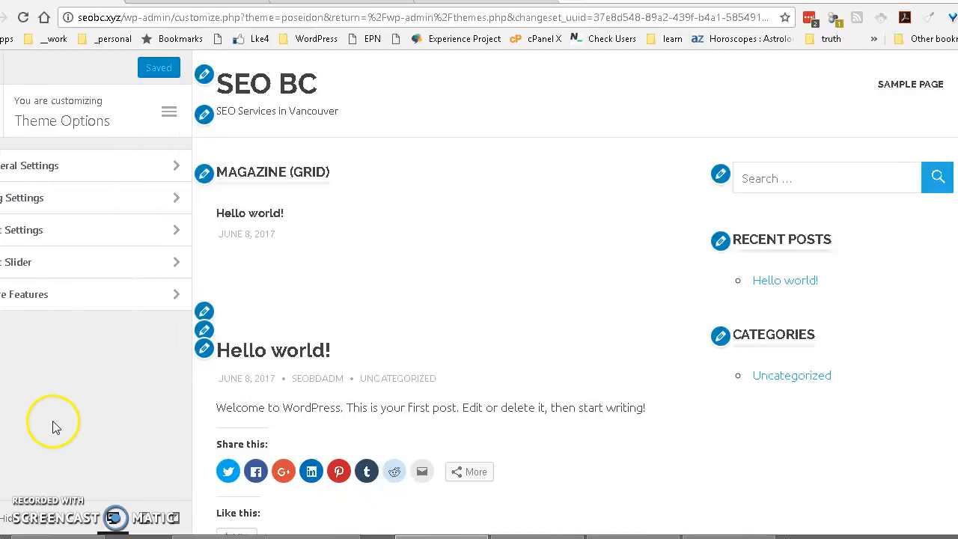
click(55, 166)
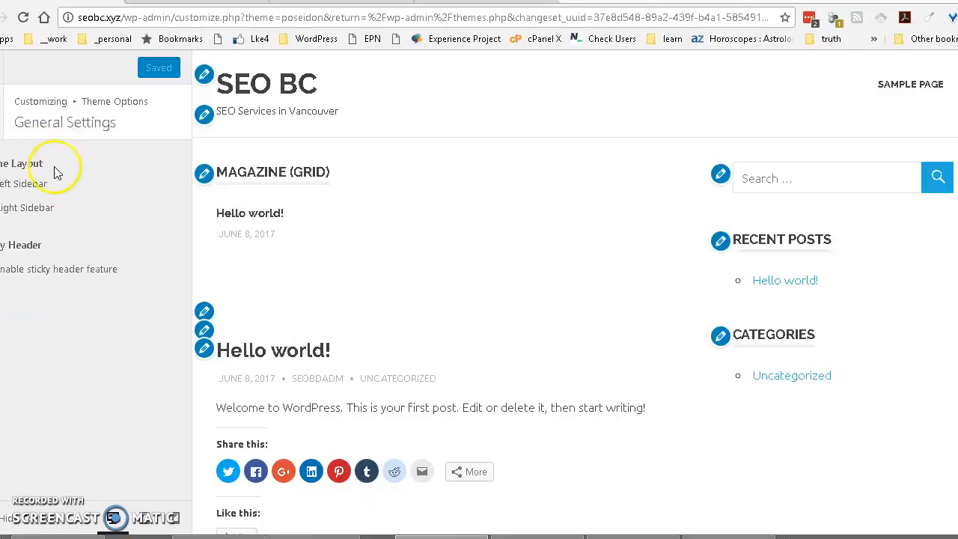
click(23, 183)
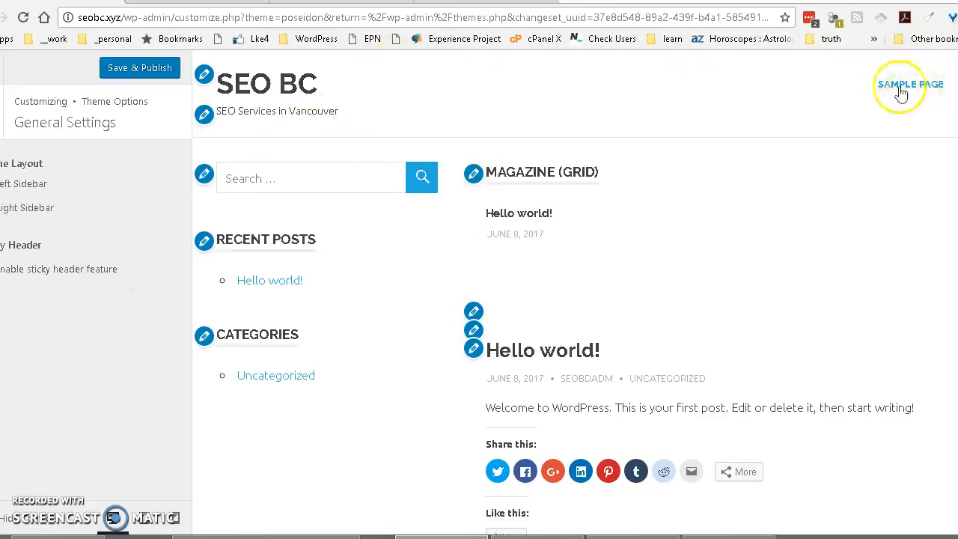
scroll(528, 172, down, 2)
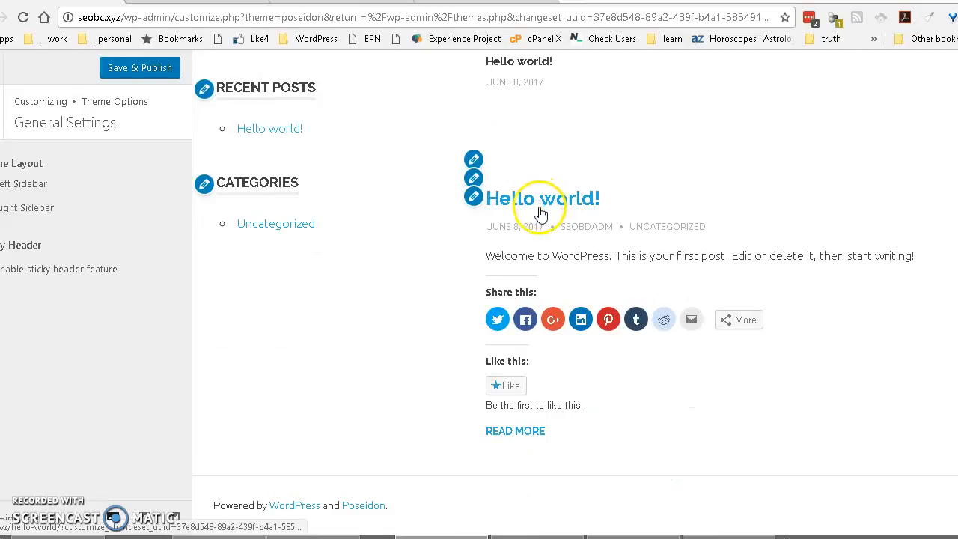
scroll(541, 215, up, 2)
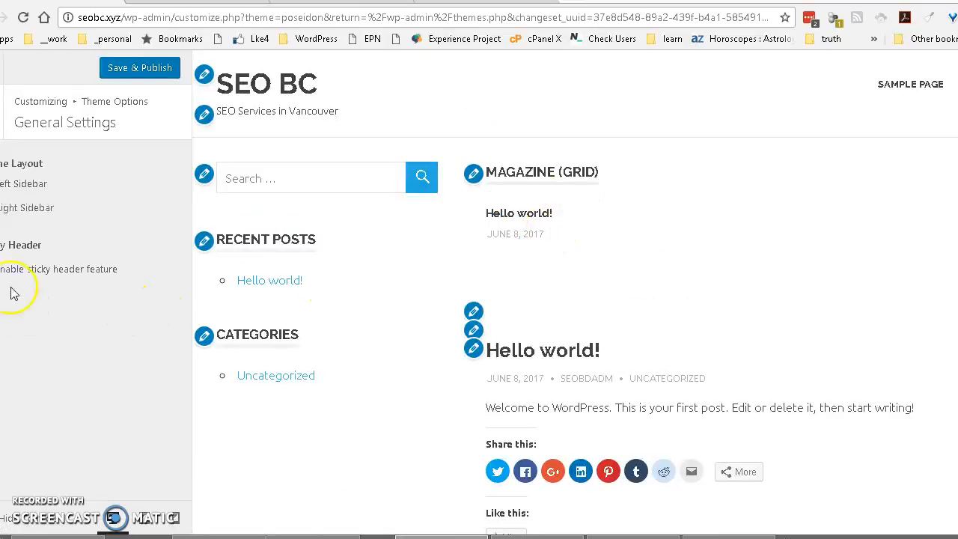
- Enable the sticky header feature, check it in the preview, and publish the general settings
scroll(621, 166, down, 2)
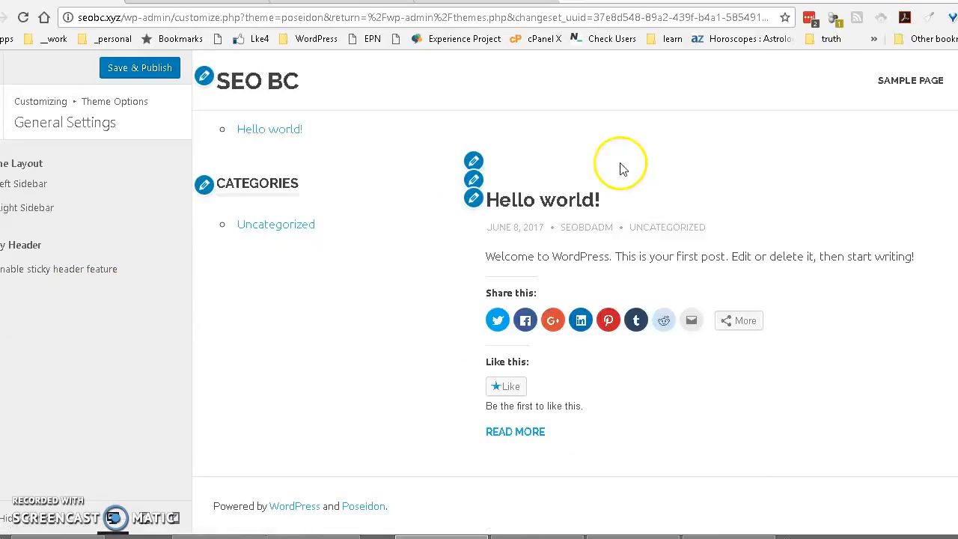
scroll(622, 170, up, 2)
scroll(622, 170, down, 2)
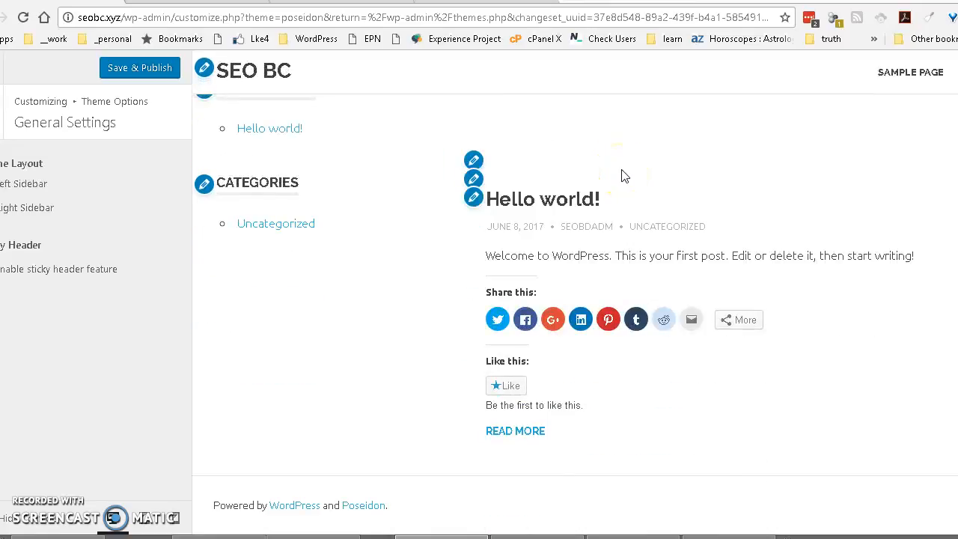
scroll(622, 175, up, 2)
click(141, 67)
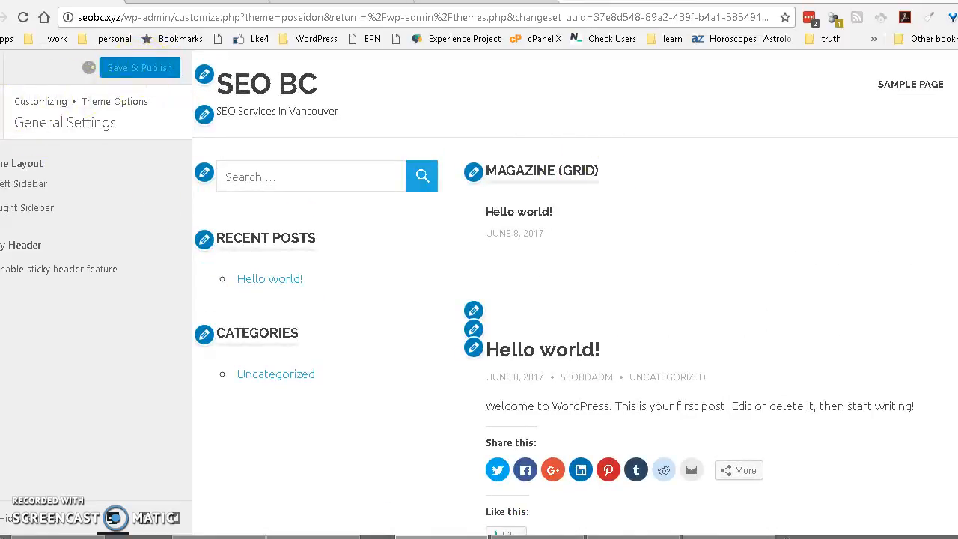
- Review the theme's blog settings, including the blog layout choices and the magazine widgets option
click(1, 112)
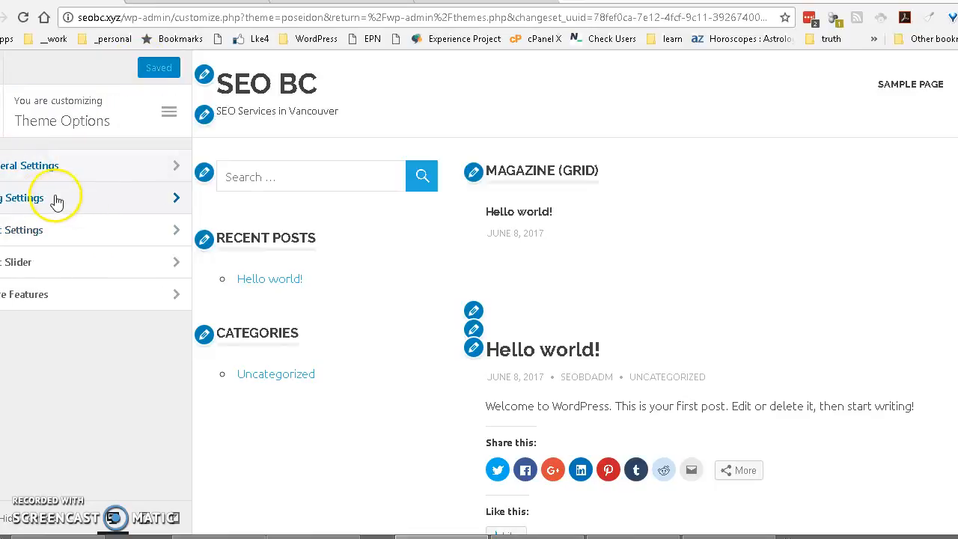
click(57, 199)
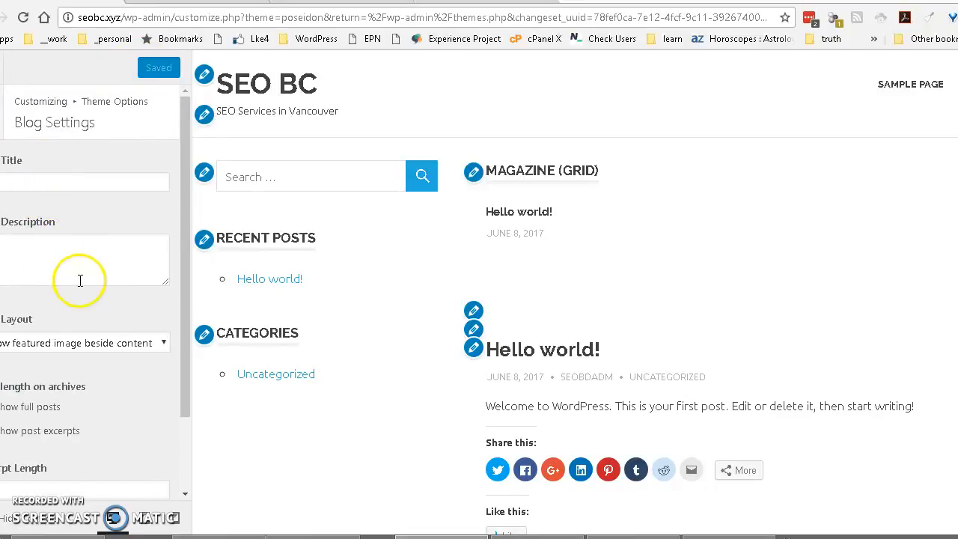
click(88, 345)
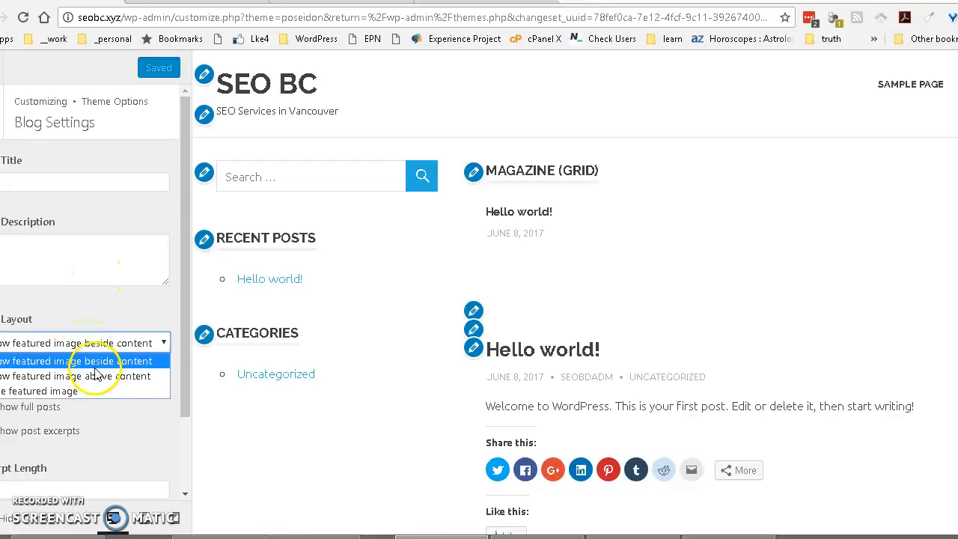
click(125, 342)
scroll(82, 419, down, 2)
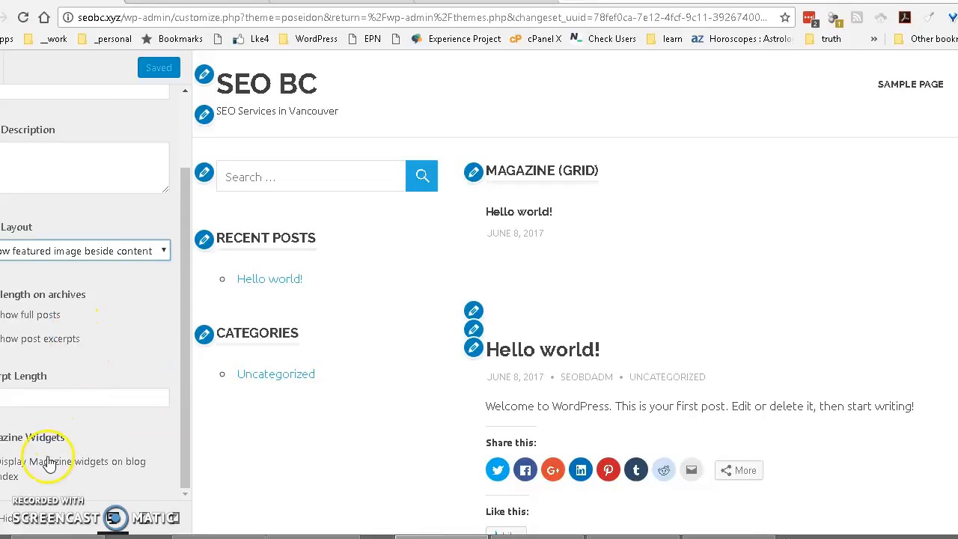
scroll(75, 285, up, 2)
key(Escape)
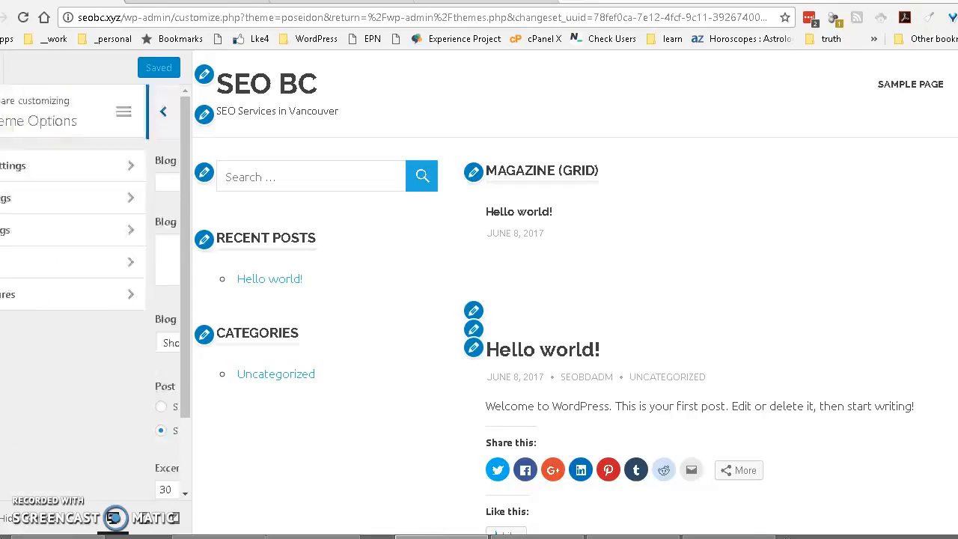
- Set the single post layout to show the featured image above content, turn off the post author display, and publish
click(64, 232)
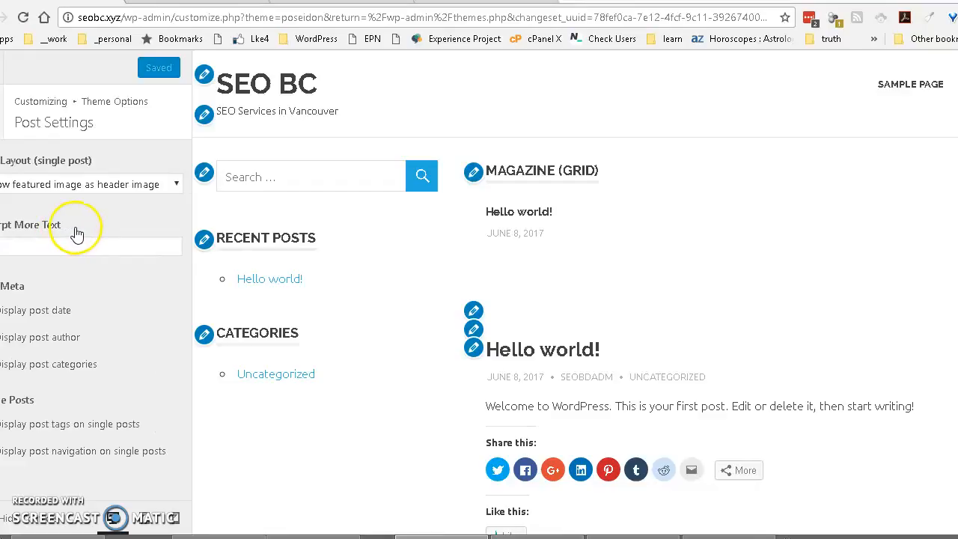
click(89, 187)
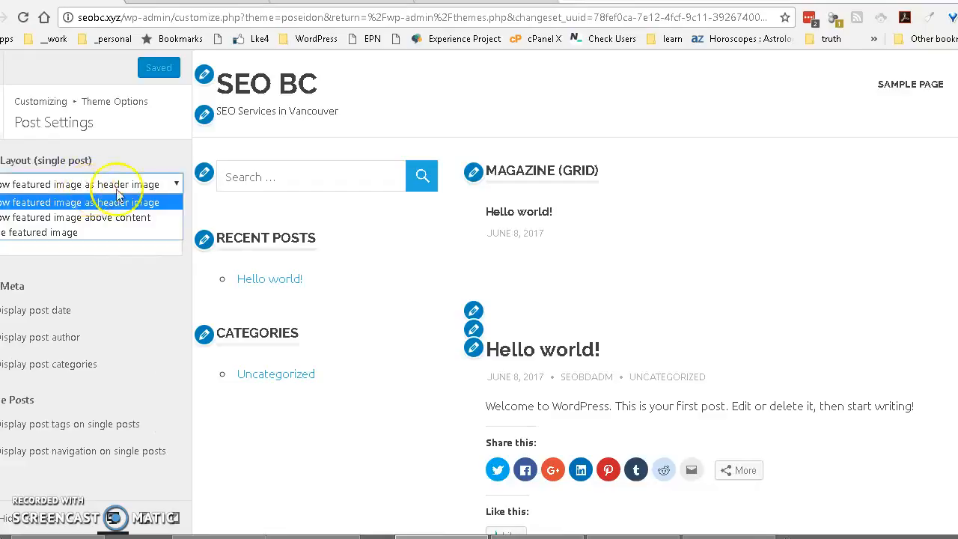
click(74, 217)
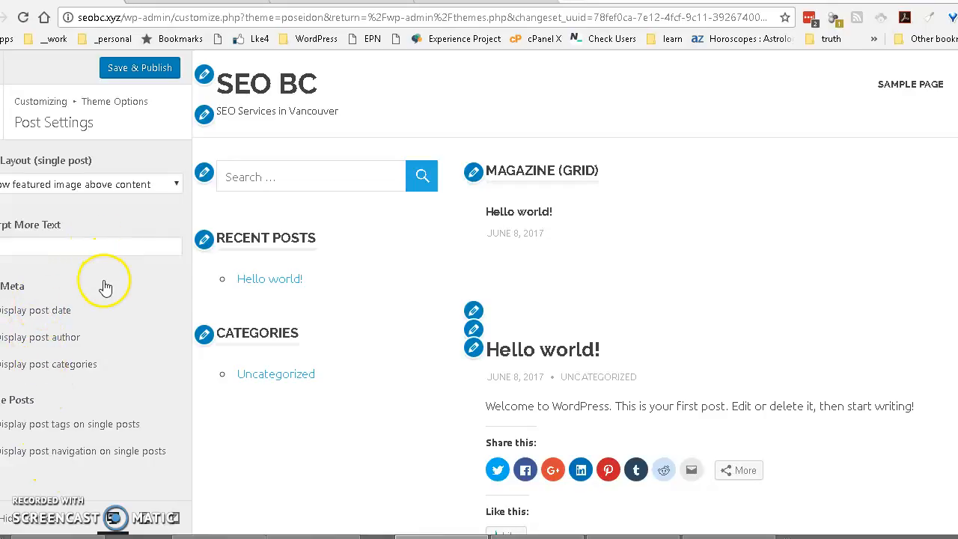
click(142, 71)
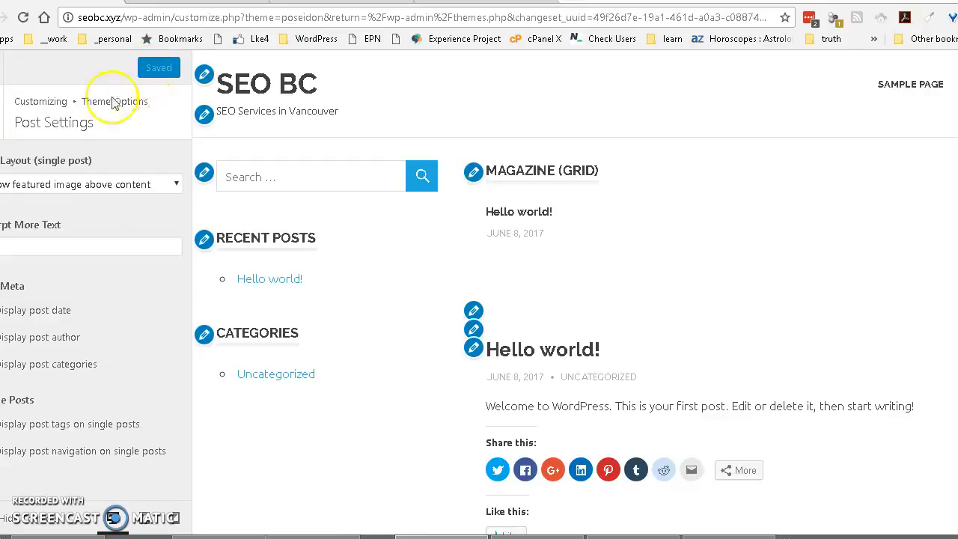
click(1, 114)
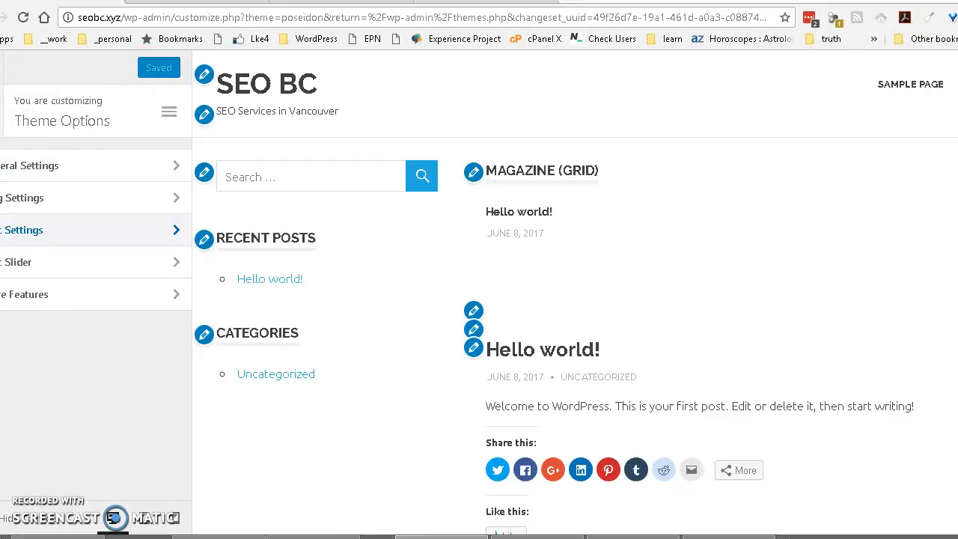
- Review the theme's Post Slider options and return to the main customizer sections
click(60, 263)
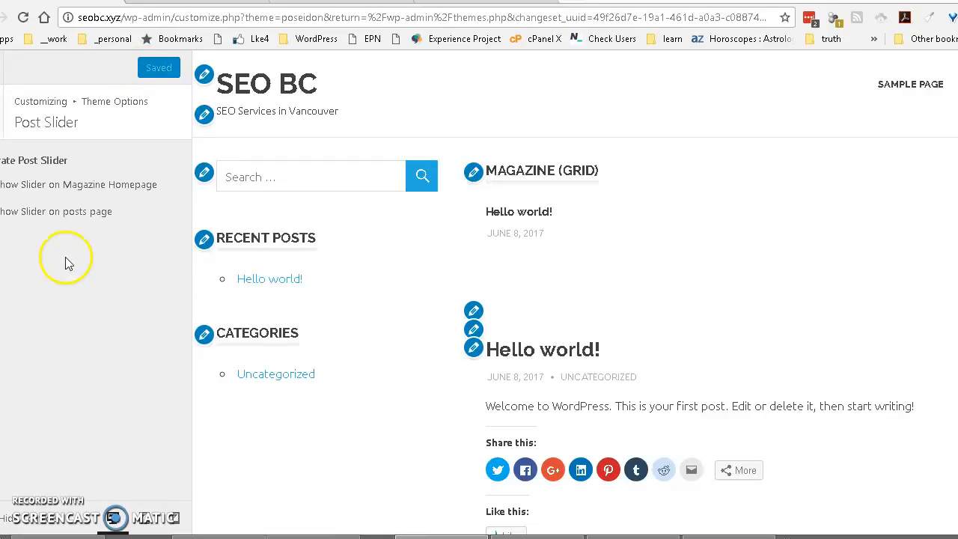
click(1, 114)
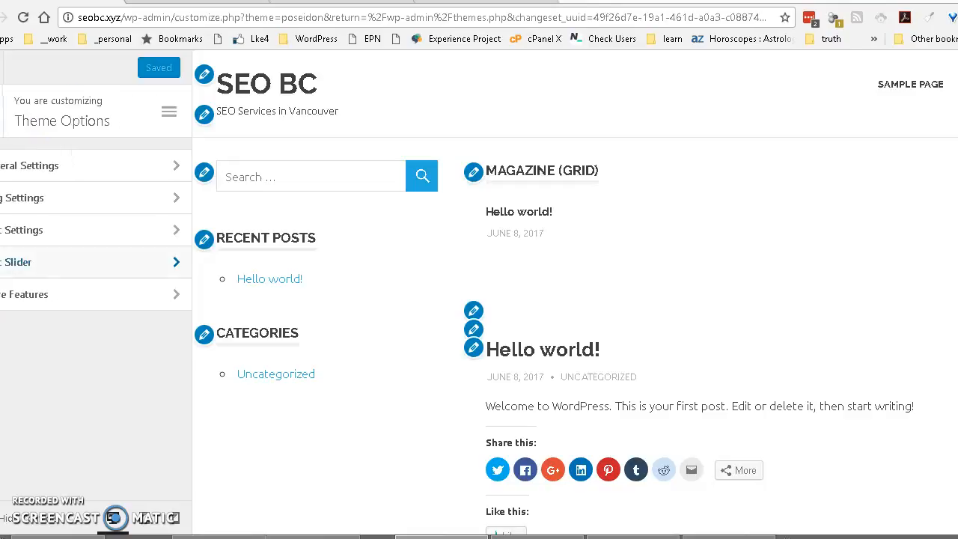
click(2, 113)
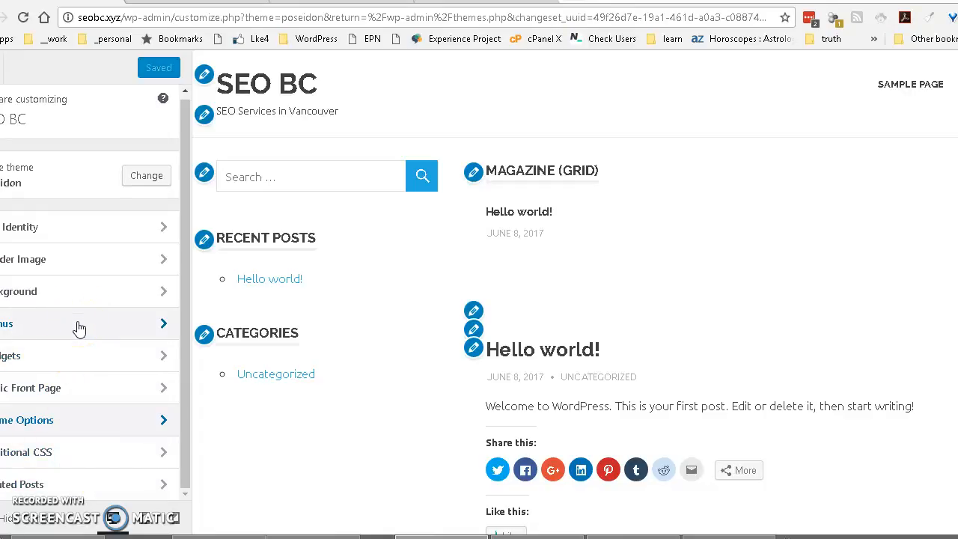
- Create a new menu named topp and assign it to the Main Navigation location
click(79, 327)
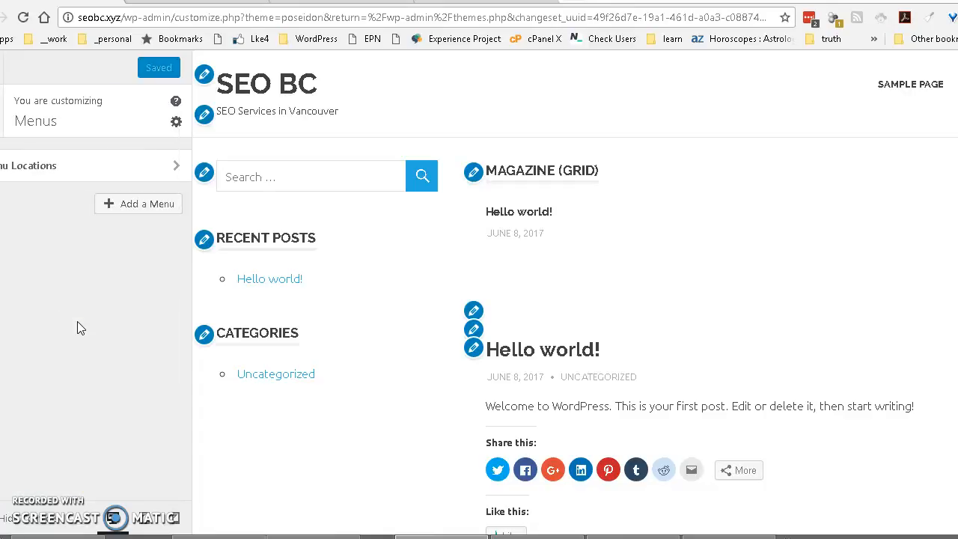
click(57, 167)
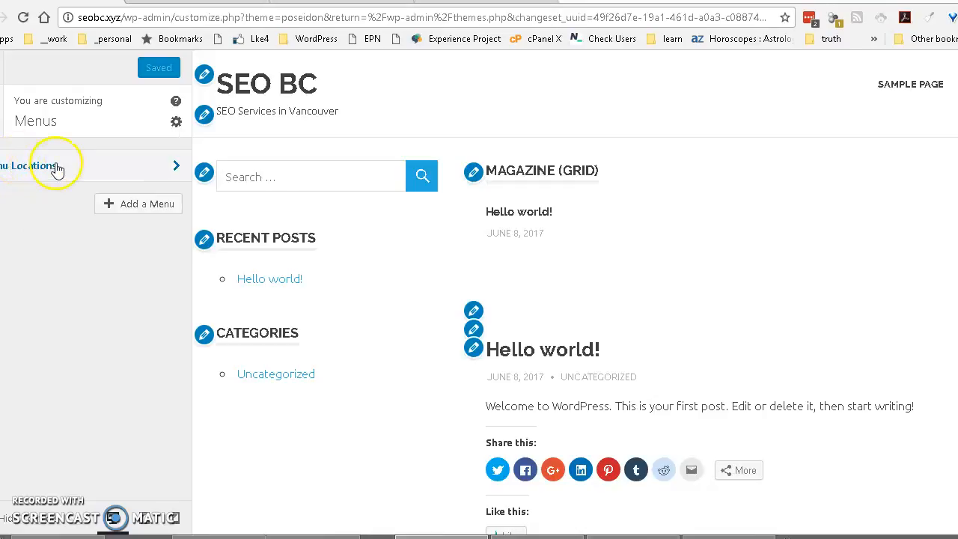
click(134, 204)
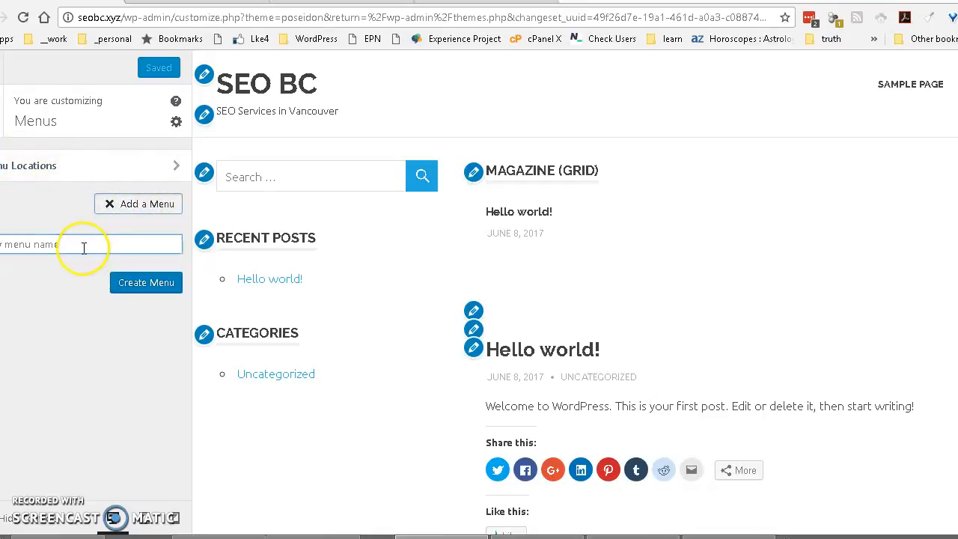
click(133, 278)
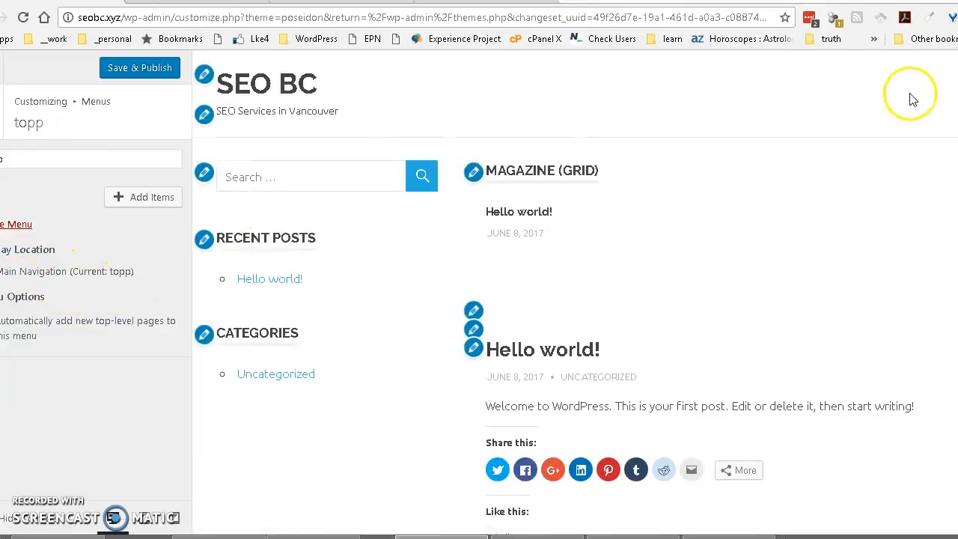
- Add the Home link and a new About Us page to the topp menu
click(120, 199)
click(252, 184)
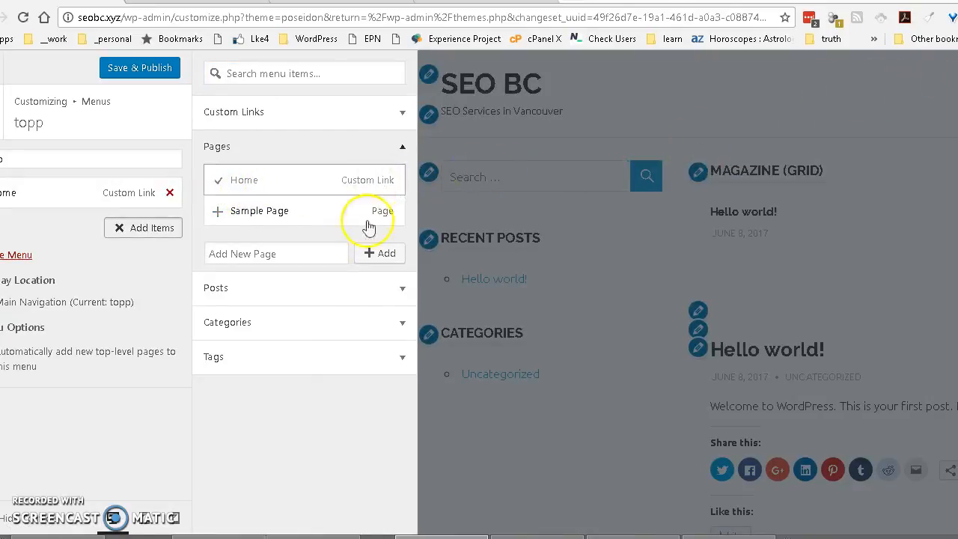
click(219, 254)
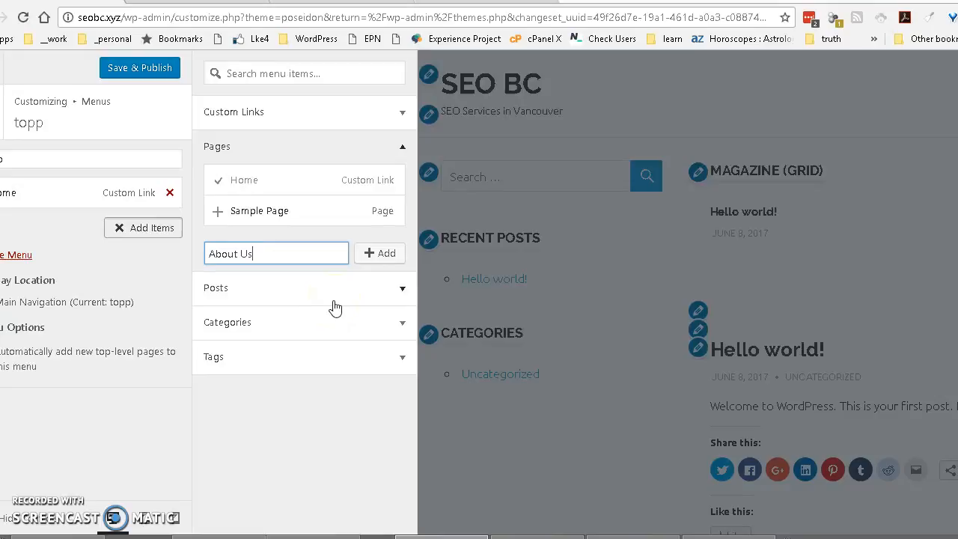
click(366, 254)
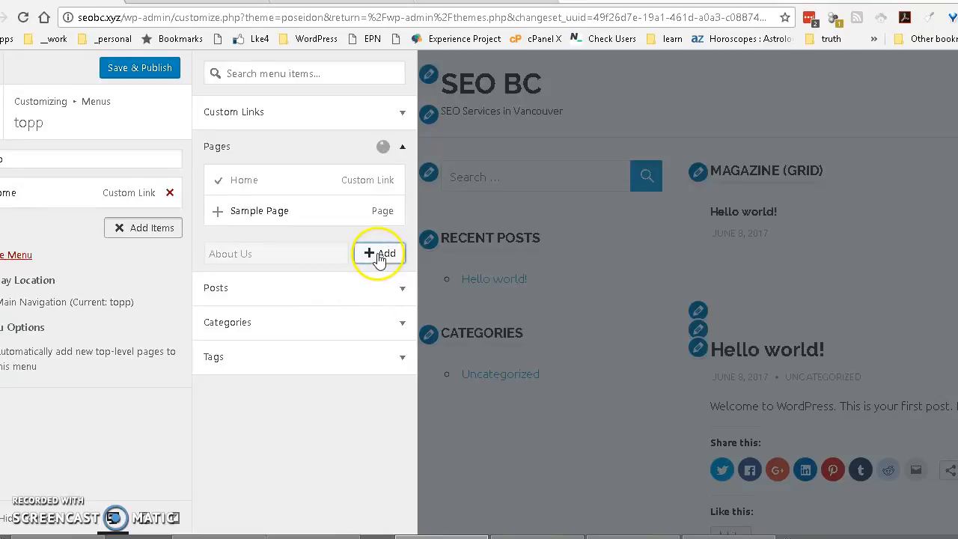
- Create Contact Us, Terms of Use and Privacy Policy pages as further items in the topp menu
click(250, 287)
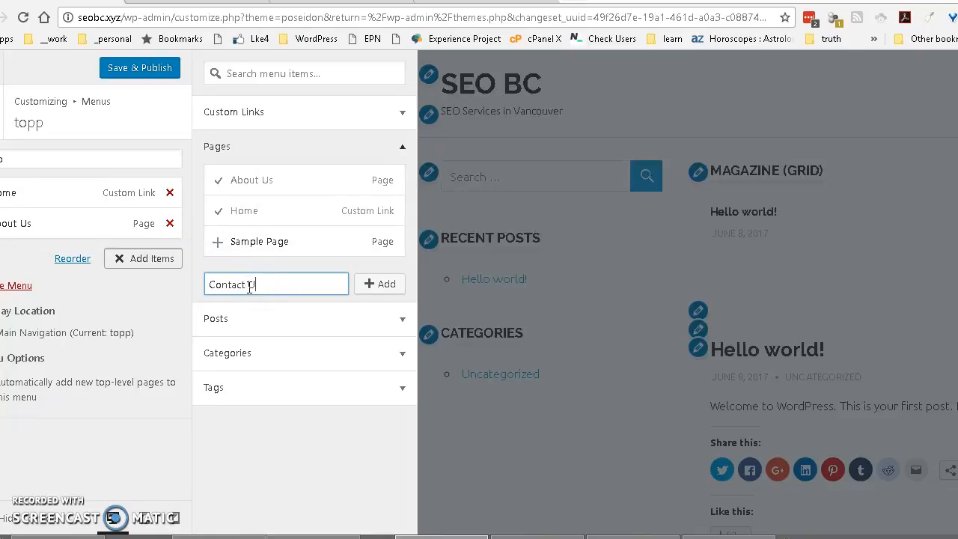
click(374, 287)
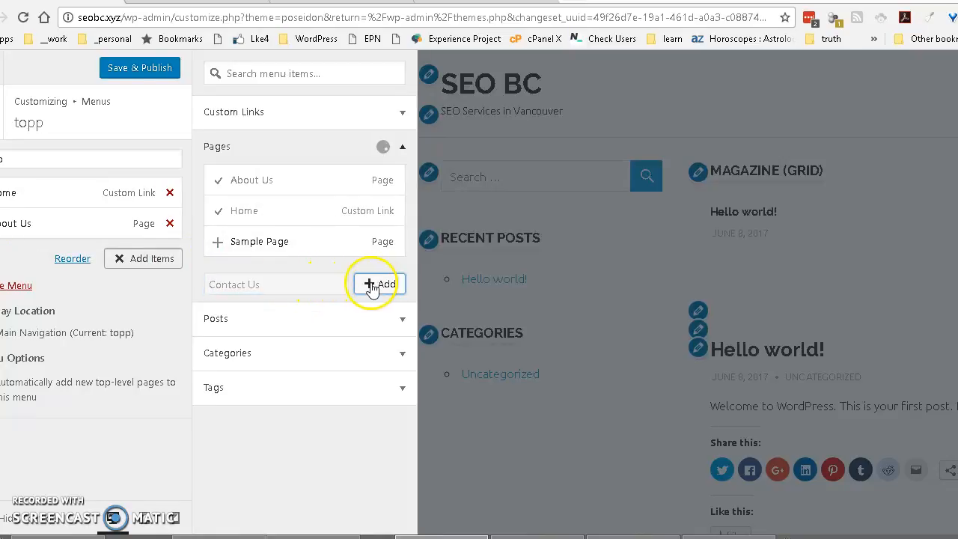
click(232, 316)
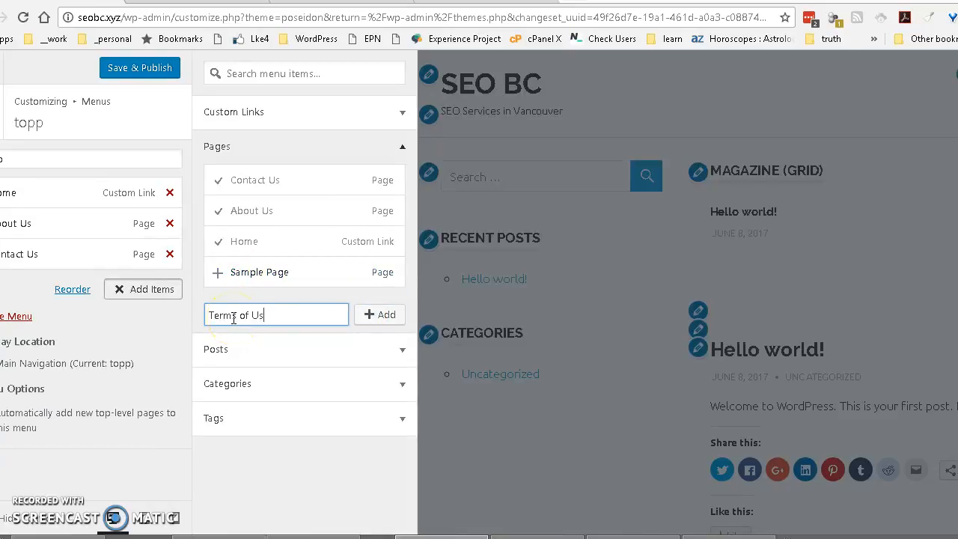
click(378, 318)
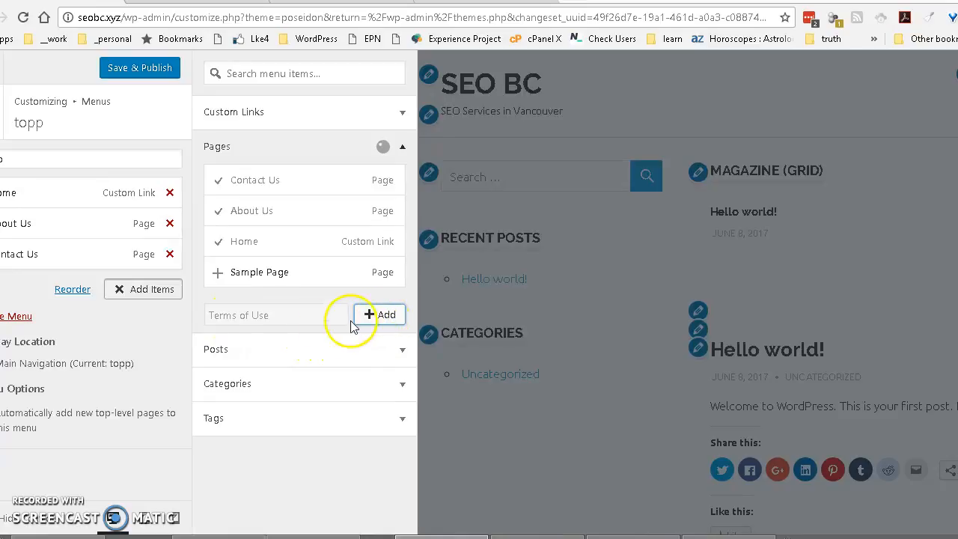
click(258, 338)
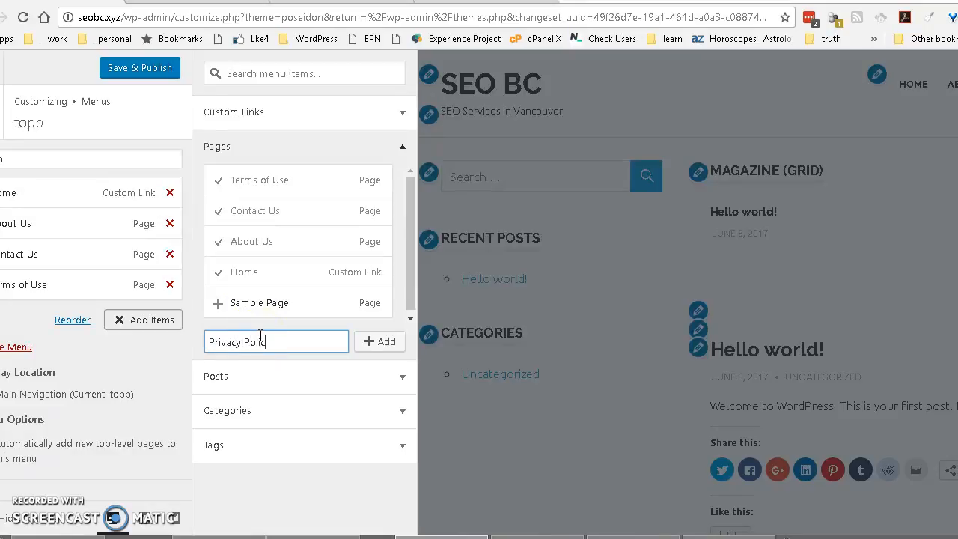
click(369, 341)
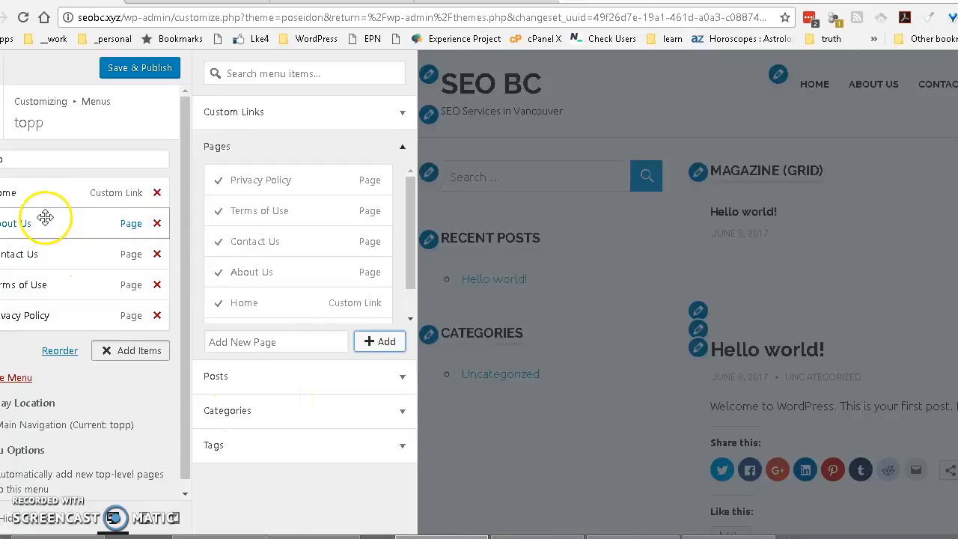
- Nest Terms of Use, Contact Us and Privacy Policy, in that order, as sub-items under About Us in the topp menu
mouse_move(29, 223)
mouse_down()
mouse_move(22, 192)
mouse_move(18, 252)
mouse_move(21, 228)
mouse_up()
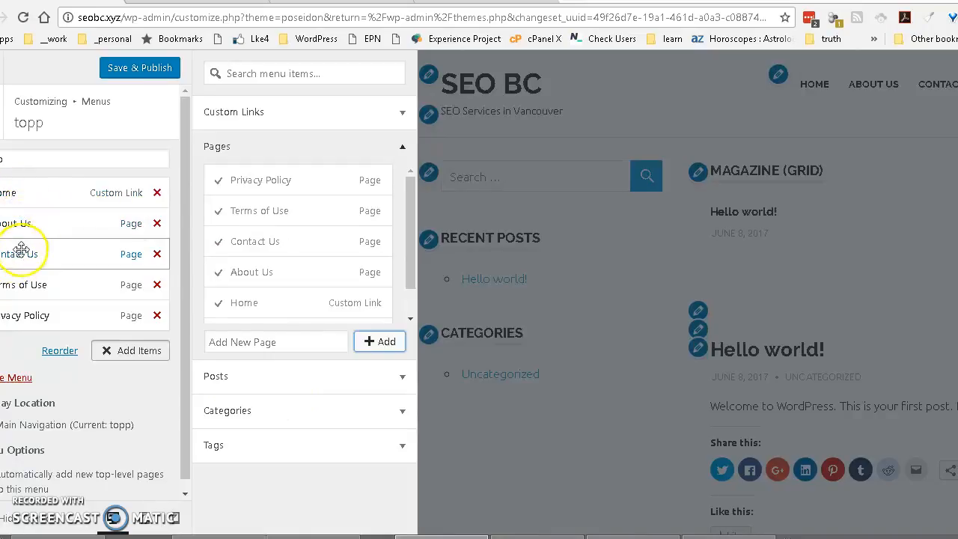
click(17, 254)
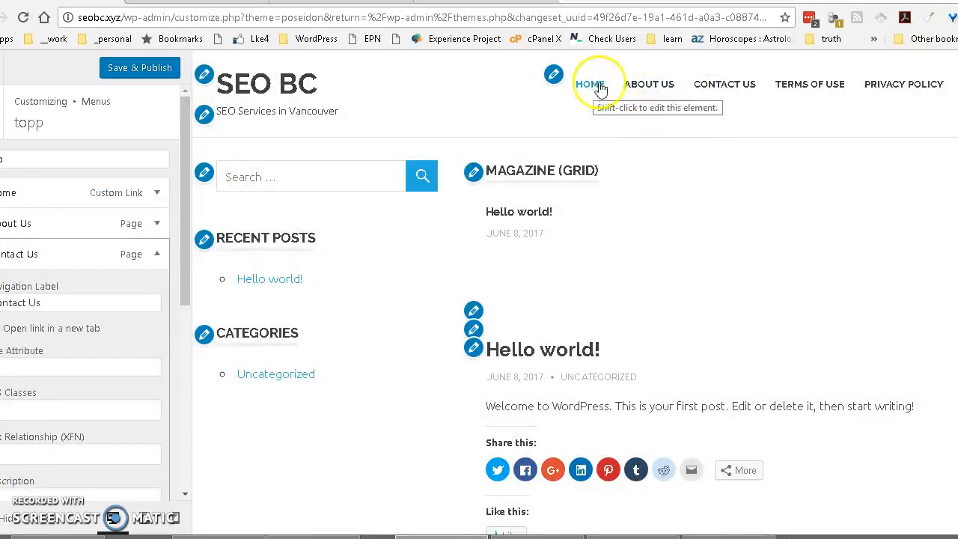
drag(18, 256, 44, 322)
drag(38, 288, 21, 317)
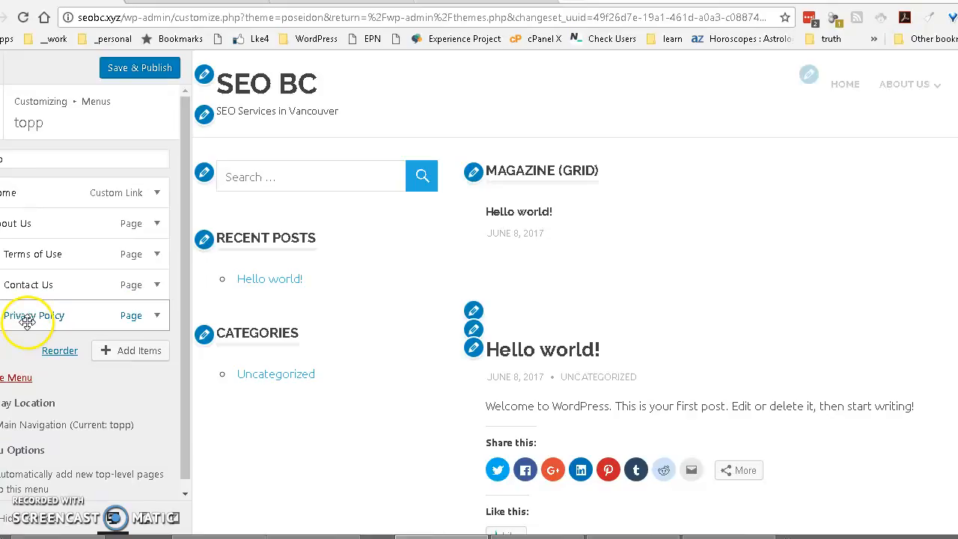
mouse_move(912, 84)
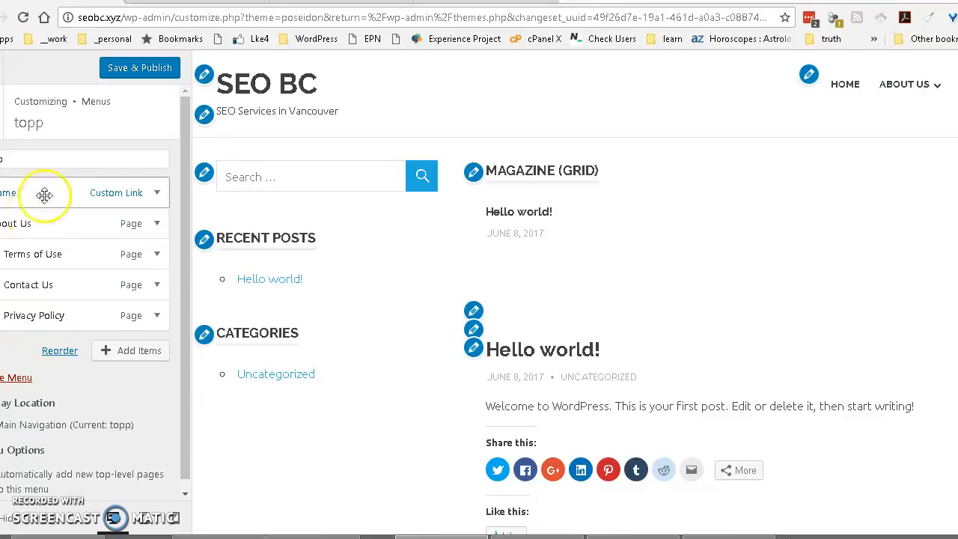
- Save and publish the topp menu changes, then try to leave the customizer but choose to stay on the page
click(147, 65)
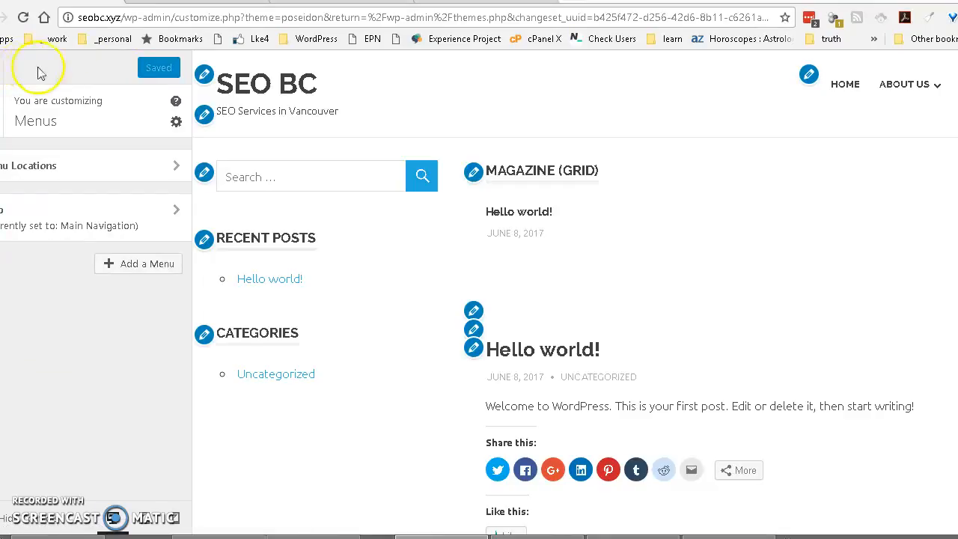
click(0, 67)
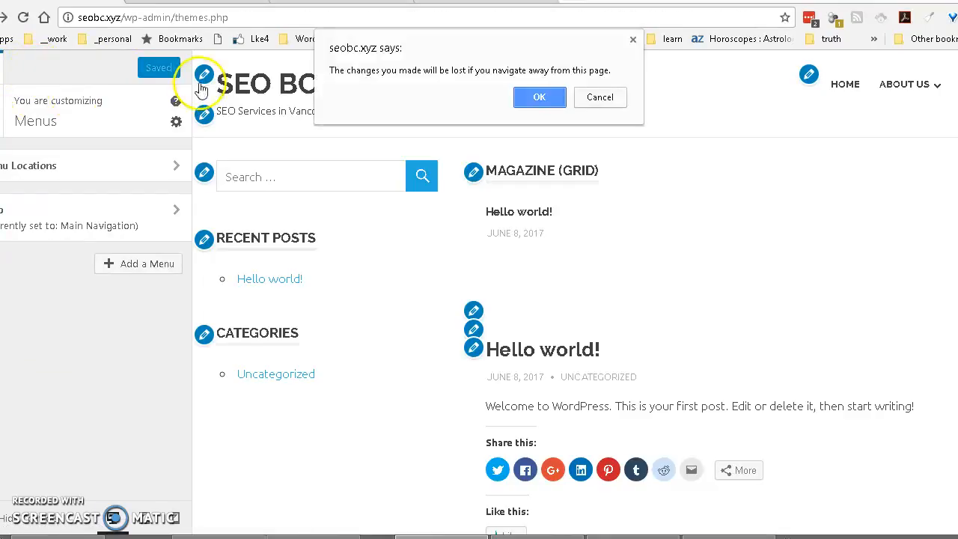
click(601, 98)
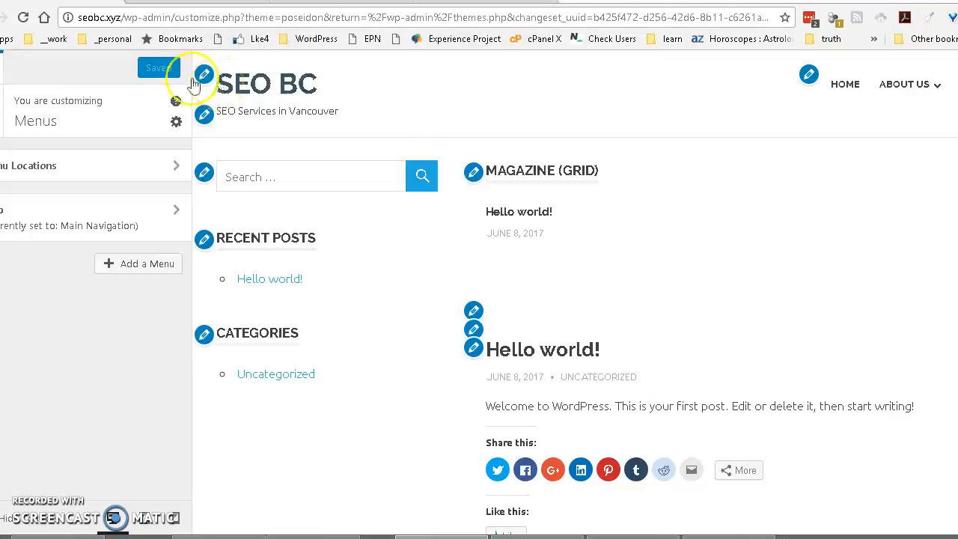